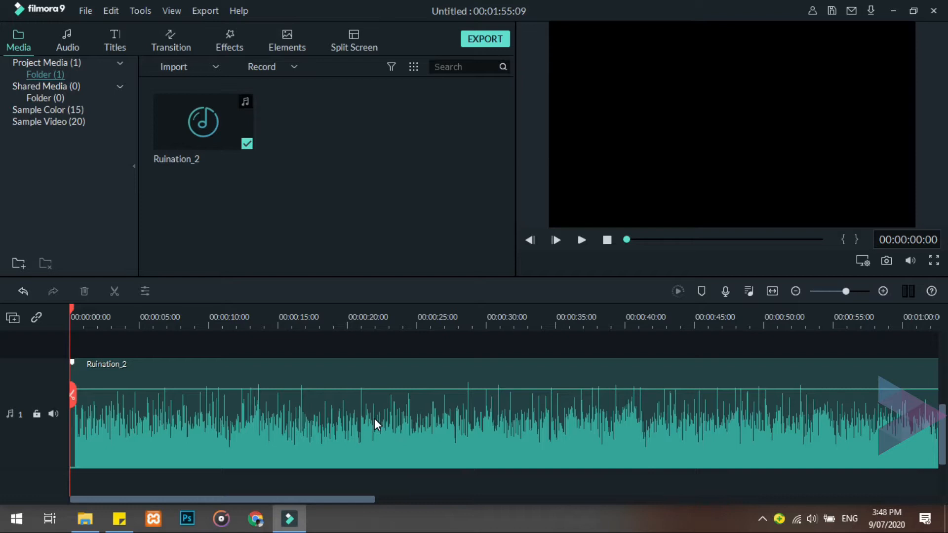
Play the Ruination_2 music clip, then raise its volume line on the timeline and play it again
{"action": "left_click", "coordinate": [581, 240]}
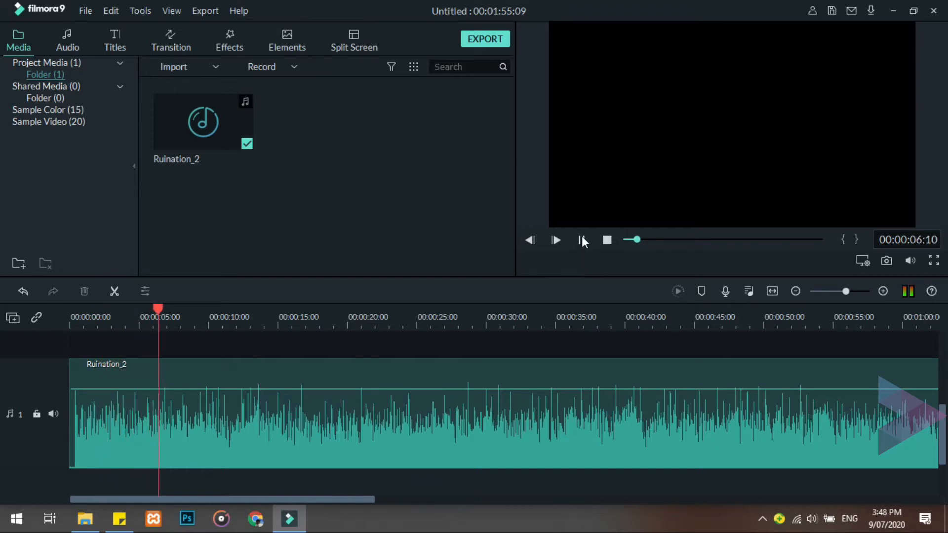
{"action": "left_click", "coordinate": [581, 239]}
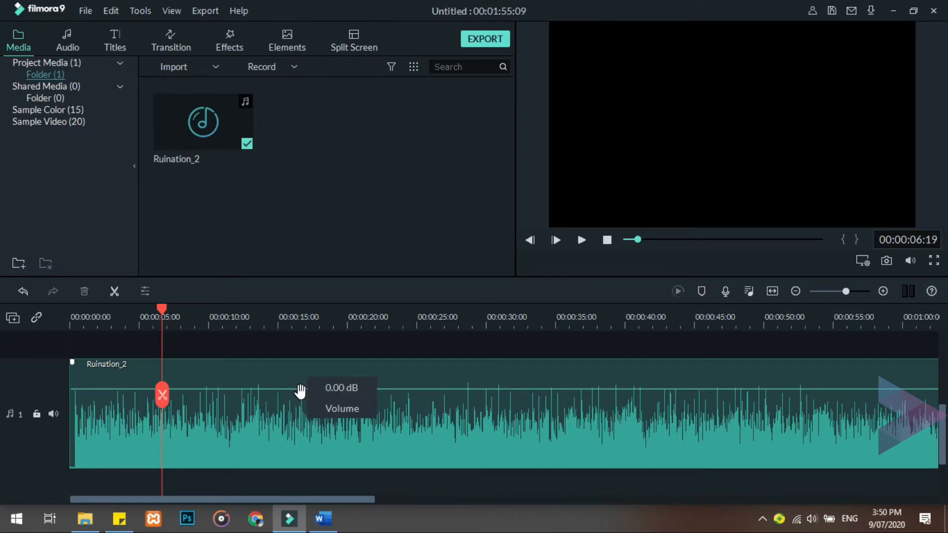
{"action": "left_click_drag", "start_coordinate": [300, 392], "coordinate": [300, 378]}
{"action": "left_click", "coordinate": [581, 241]}
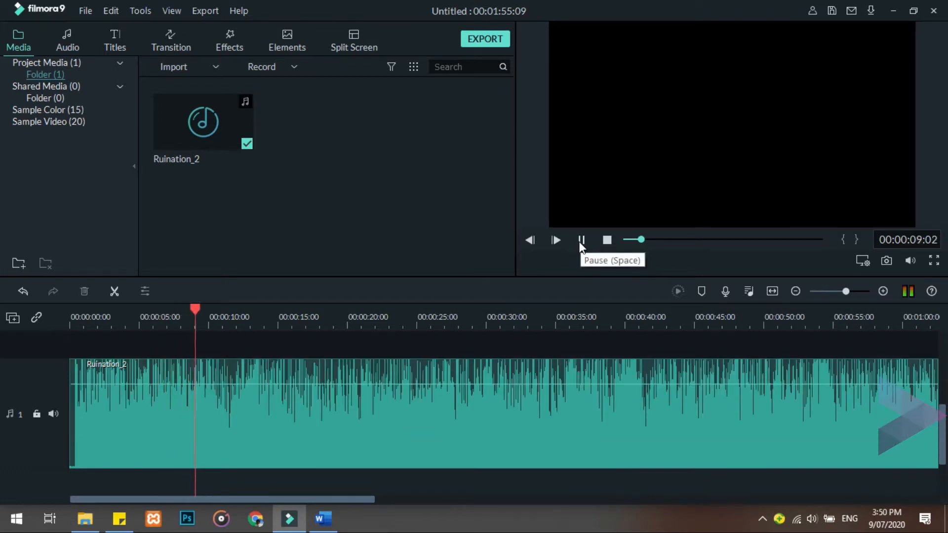
{"action": "left_click", "coordinate": [581, 241]}
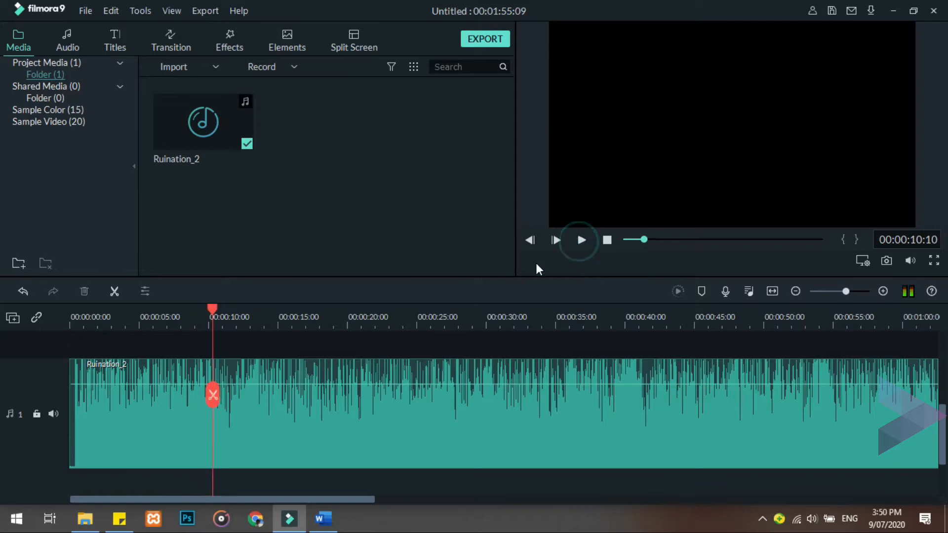
Lower the clip's volume line on the timeline well below its original level and play it back
{"action": "mouse_move", "coordinate": [339, 384]}
{"action": "left_click_drag", "start_coordinate": [339, 387], "coordinate": [340, 406]}
{"action": "left_click", "coordinate": [582, 240]}
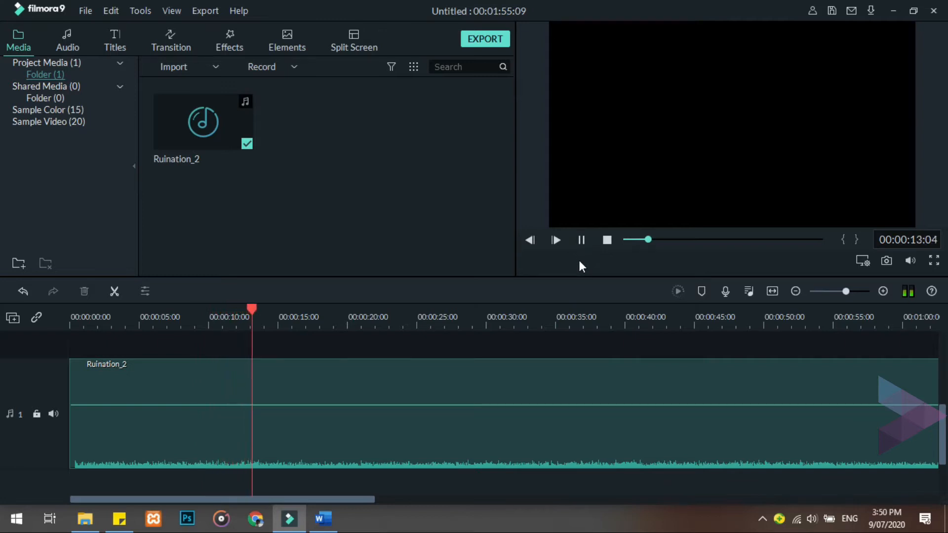
{"action": "left_click", "coordinate": [583, 240]}
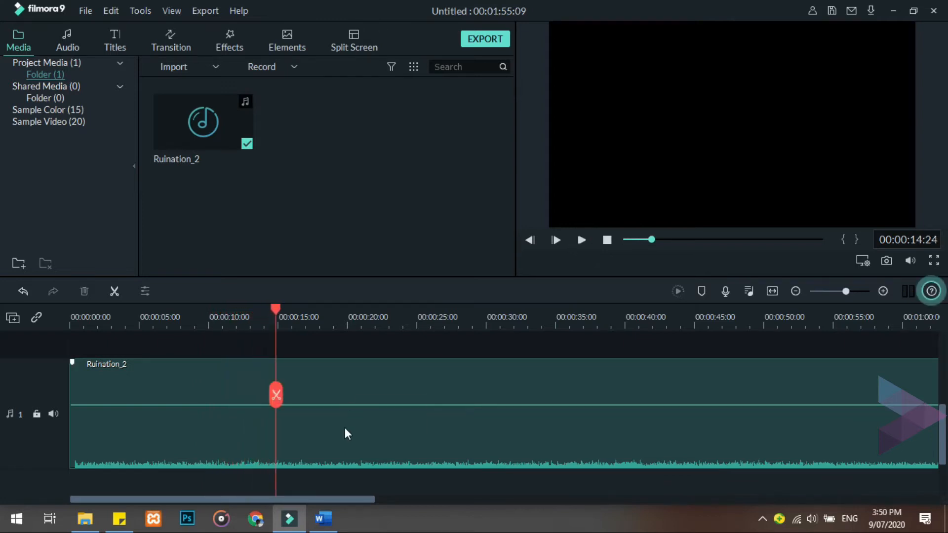
Raise the volume line to 3.25 dB, then reduce the volume to -15.31 dB in the clip's audio settings and listen
{"action": "left_click_drag", "start_coordinate": [324, 404], "coordinate": [330, 386]}
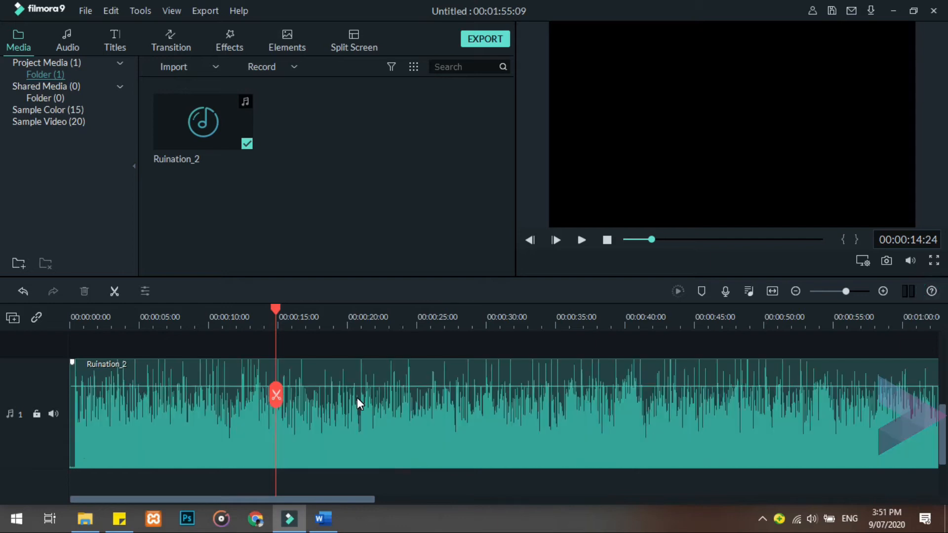
{"action": "double_click", "coordinate": [357, 398]}
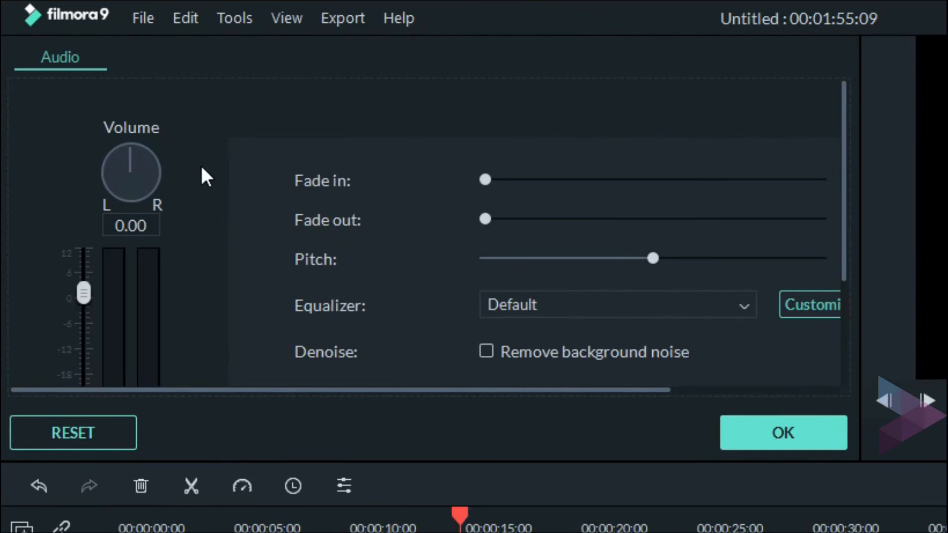
{"action": "scroll", "coordinate": [202, 168], "scroll_direction": "down", "scroll_amount": 3}
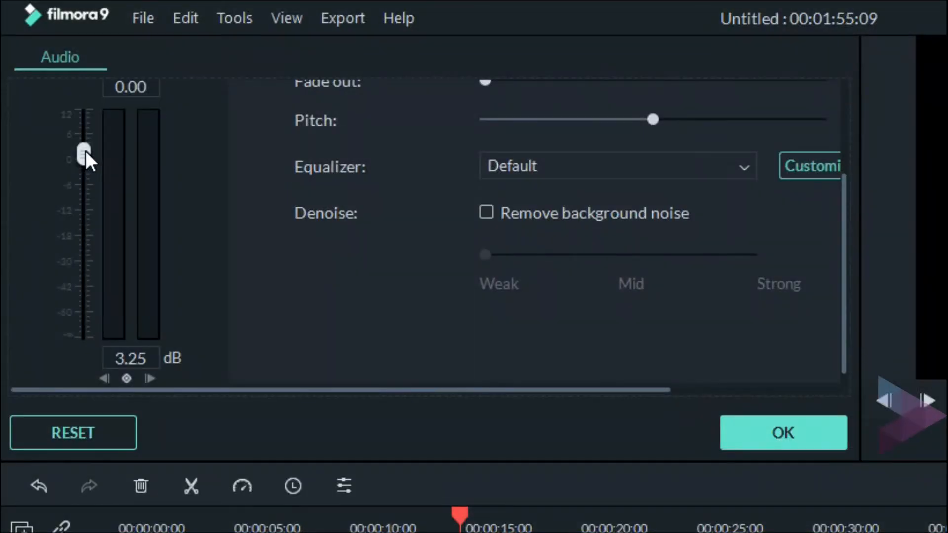
{"action": "left_click_drag", "start_coordinate": [85, 151], "coordinate": [85, 204]}
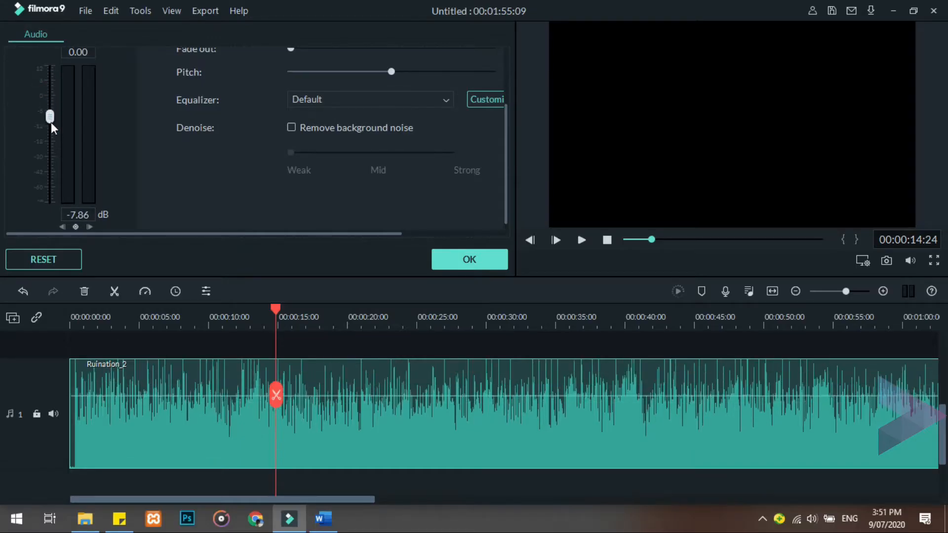
{"action": "left_click_drag", "start_coordinate": [52, 122], "coordinate": [51, 140]}
{"action": "left_click", "coordinate": [477, 261]}
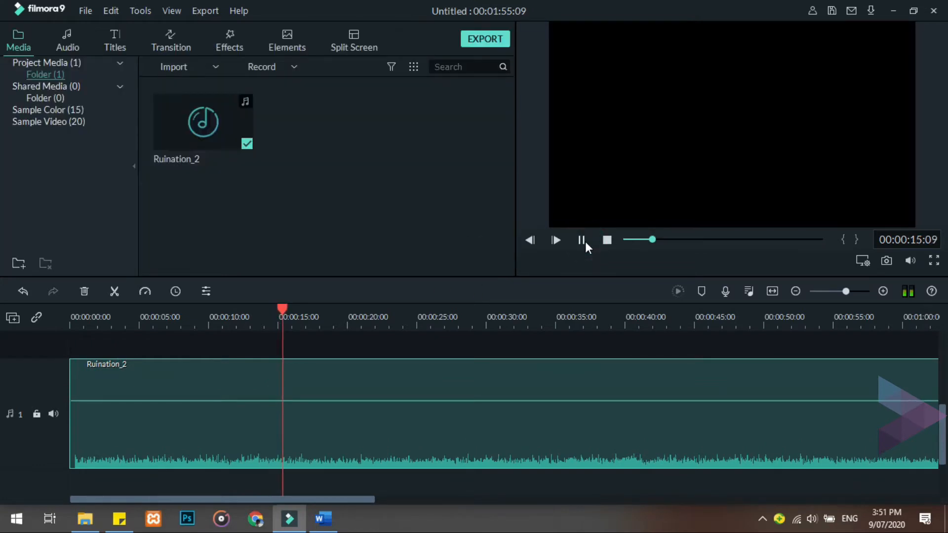
{"action": "left_click", "coordinate": [583, 240]}
Increase the clip's volume to 10.45 dB in its audio settings and play the louder result
{"action": "double_click", "coordinate": [447, 381]}
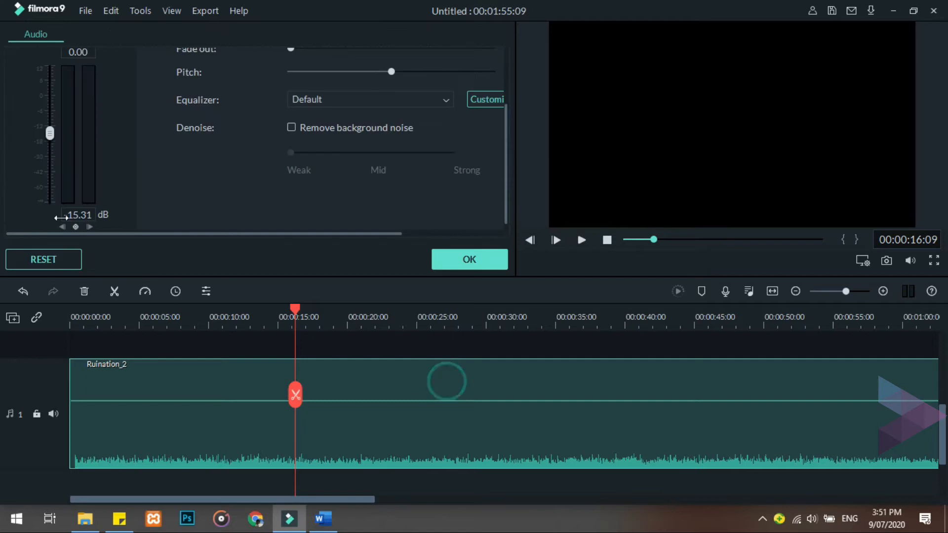
{"action": "left_click_drag", "start_coordinate": [50, 133], "coordinate": [50, 70]}
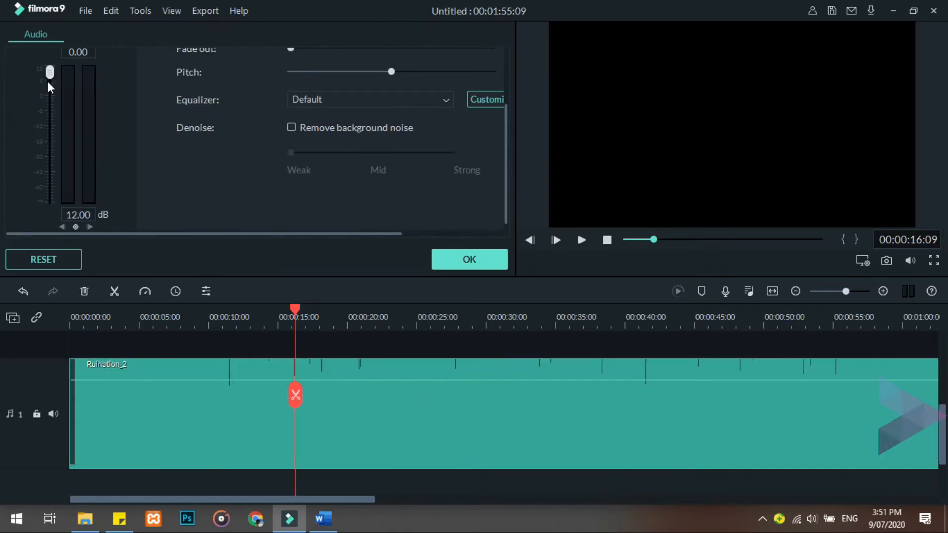
{"action": "left_click", "coordinate": [489, 260]}
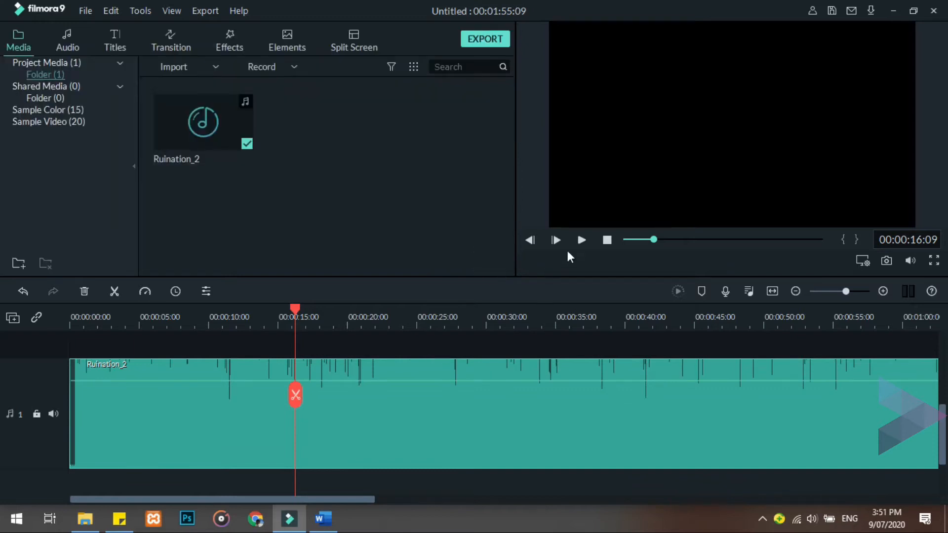
{"action": "left_click", "coordinate": [583, 242]}
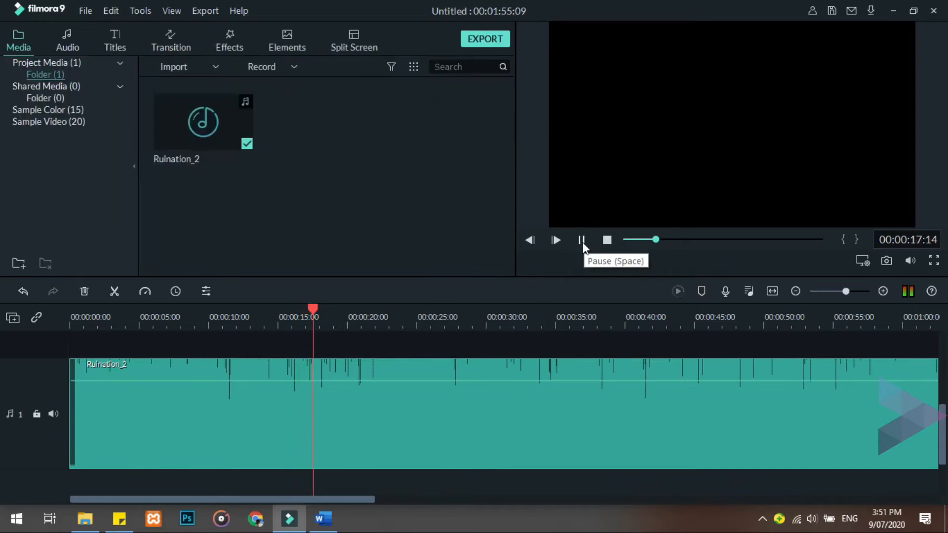
{"action": "left_click", "coordinate": [582, 241]}
Reset the clip's audio settings to their defaults and apply them
{"action": "double_click", "coordinate": [425, 416]}
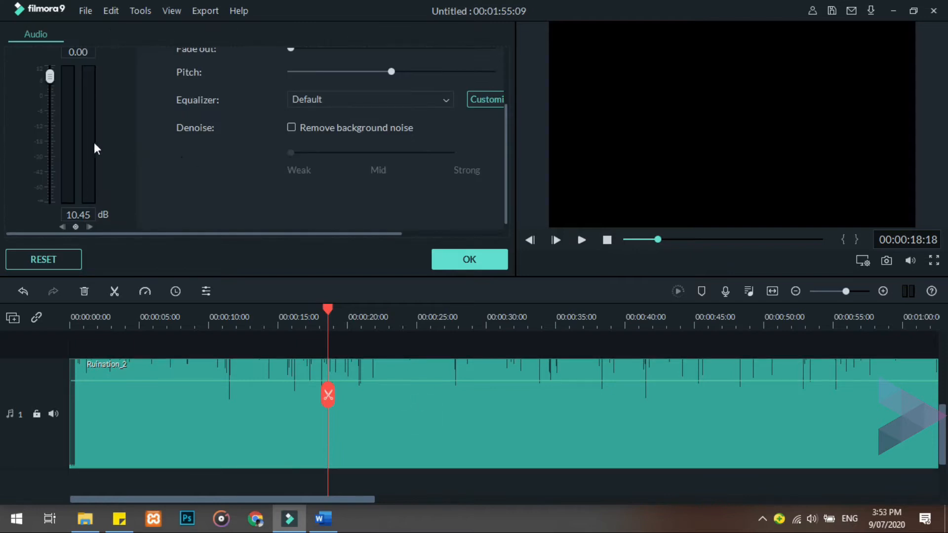
{"action": "left_click", "coordinate": [43, 258]}
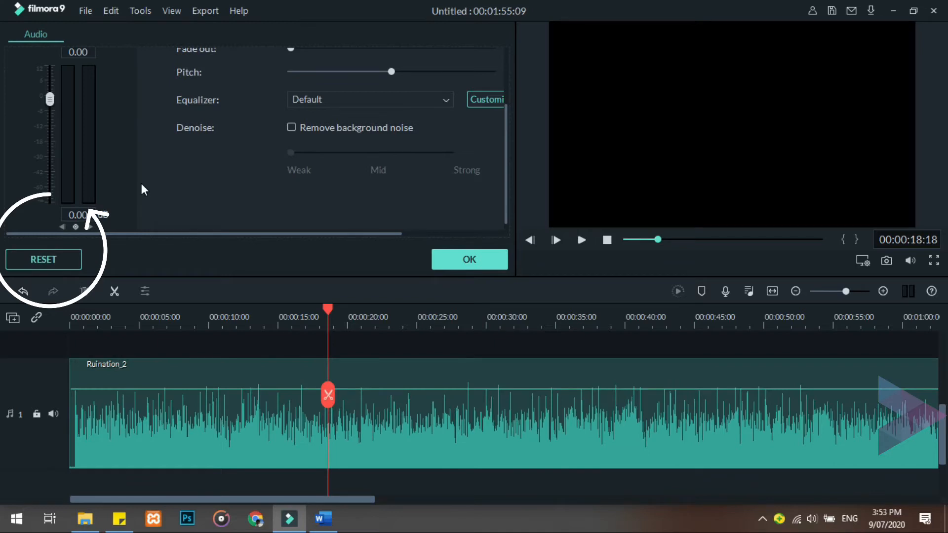
{"action": "left_click", "coordinate": [732, 462]}
{"action": "left_click", "coordinate": [461, 262]}
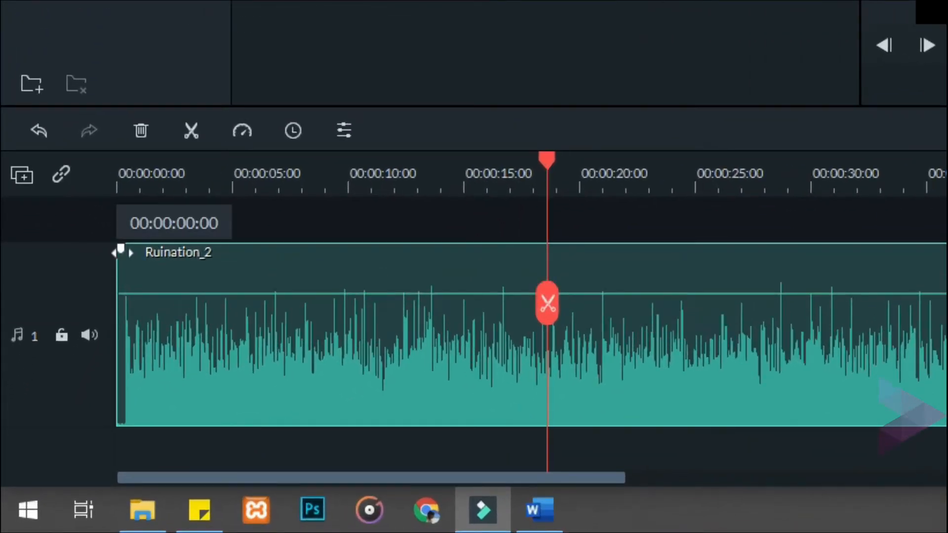
Add a fade-in of about 4 seconds to the clip on the timeline and play it from the start
{"action": "left_click_drag", "start_coordinate": [120, 250], "coordinate": [212, 250]}
{"action": "left_click_drag", "start_coordinate": [544, 157], "coordinate": [169, 223]}
{"action": "key", "text": "space"}
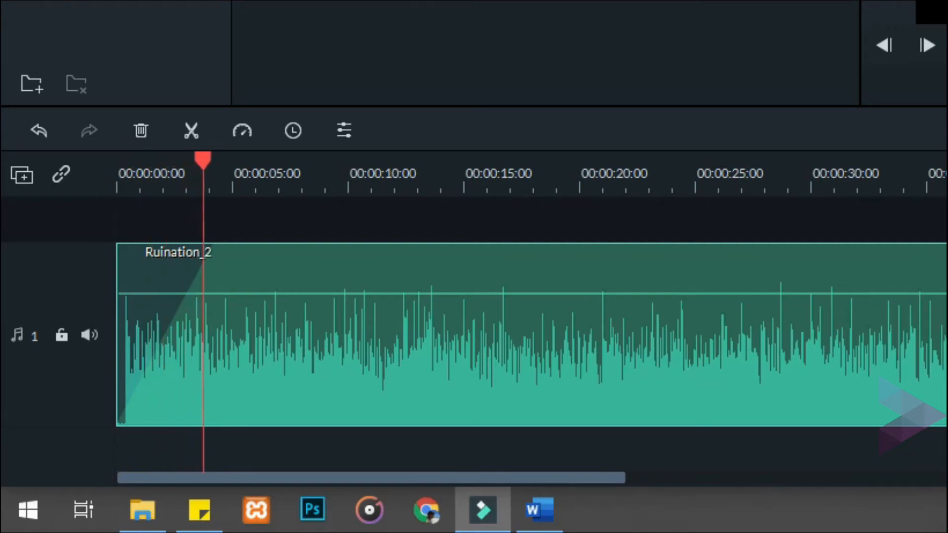
{"action": "key", "text": "space"}
Try a fade-out starting at 00:01:26:23, play the ending, and shorten the fade to start at 00:01:53:05
{"action": "mouse_move", "coordinate": [611, 477]}
{"action": "left_mouse_down"}
{"action": "mouse_move", "coordinate": [947, 477]}
{"action": "mouse_move", "coordinate": [543, 482]}
{"action": "left_mouse_up"}
{"action": "key", "text": "ctrl+minus"}
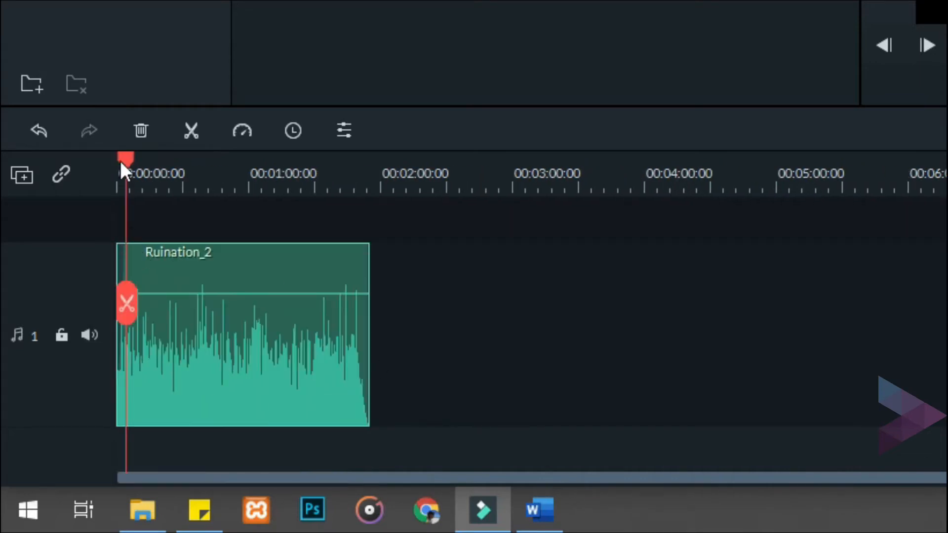
{"action": "left_click_drag", "start_coordinate": [365, 250], "coordinate": [306, 253]}
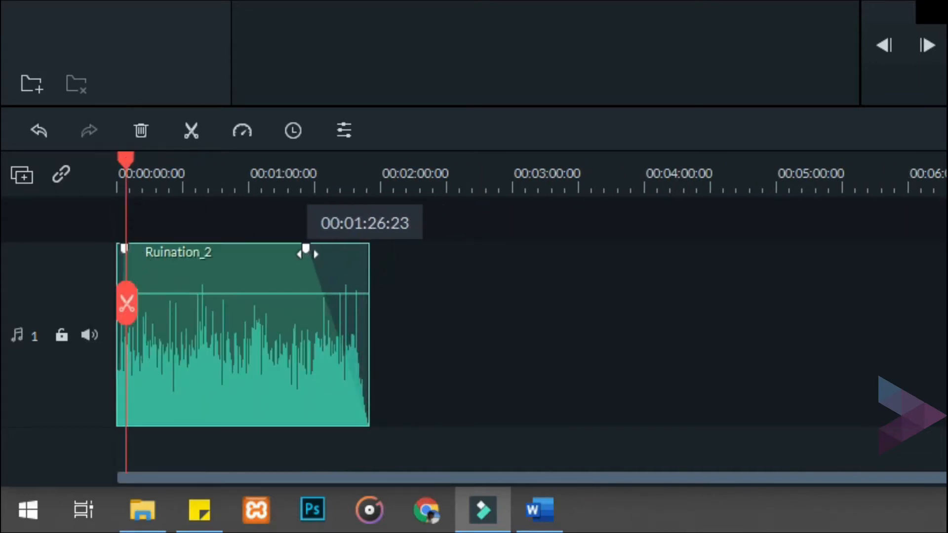
{"action": "left_click", "coordinate": [330, 175]}
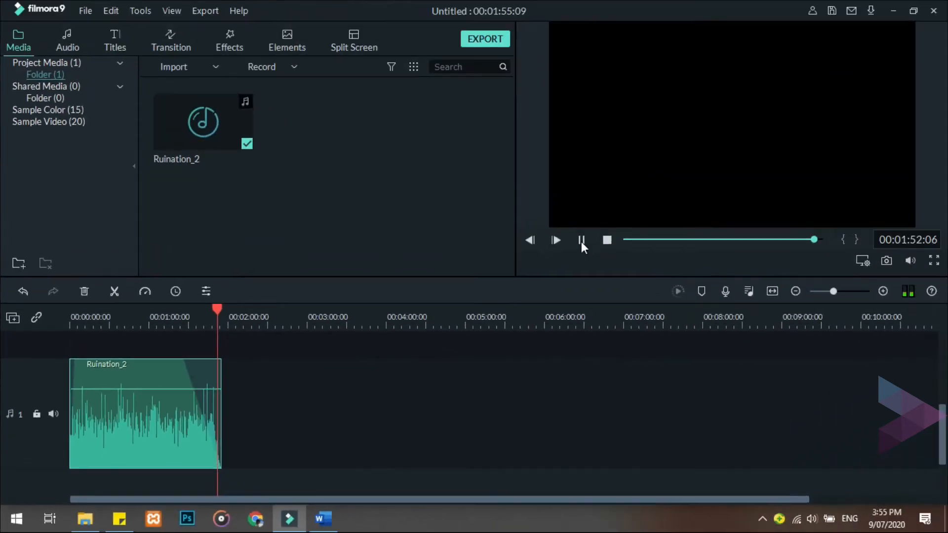
{"action": "left_click", "coordinate": [582, 239]}
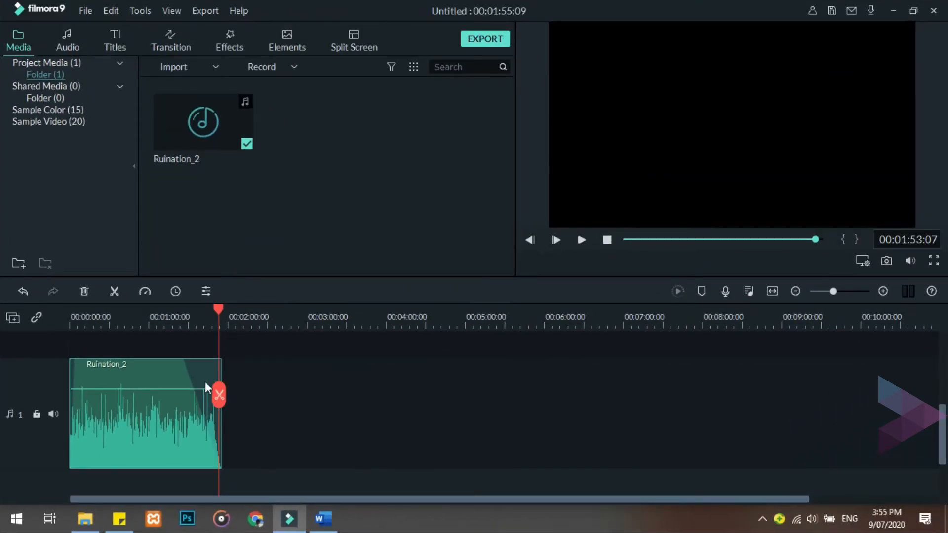
{"action": "left_click_drag", "start_coordinate": [184, 362], "coordinate": [247, 358]}
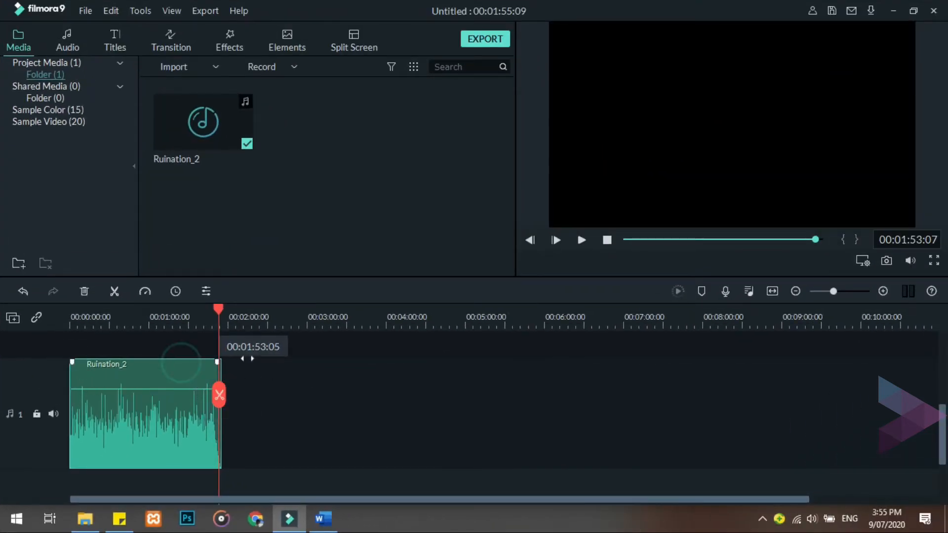
Set the fade-in to 16.28 s and the fade-out to 51.28 s in the clip's audio settings
{"action": "double_click", "coordinate": [149, 411]}
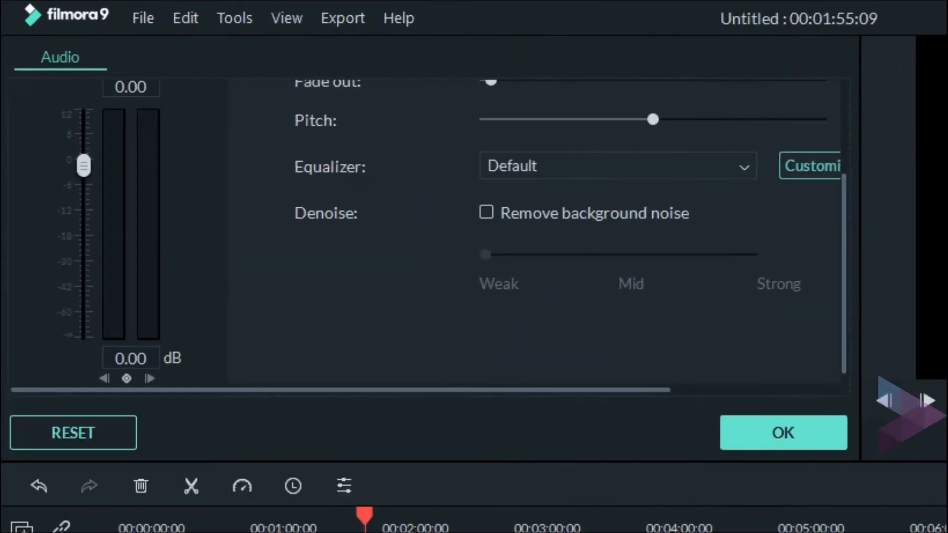
{"action": "scroll", "coordinate": [301, 335], "scroll_direction": "up", "scroll_amount": 3}
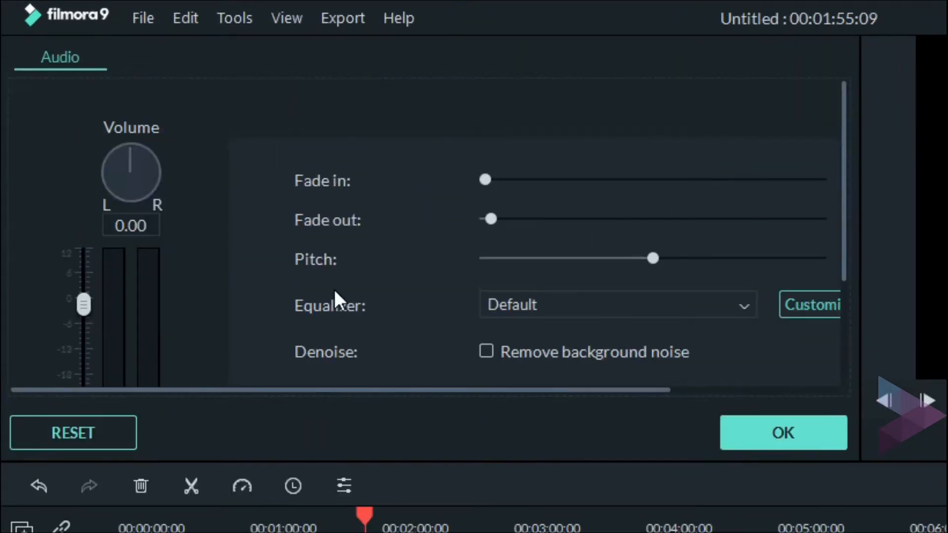
{"action": "left_click_drag", "start_coordinate": [485, 181], "coordinate": [516, 179]}
{"action": "left_click_drag", "start_coordinate": [490, 218], "coordinate": [636, 221]}
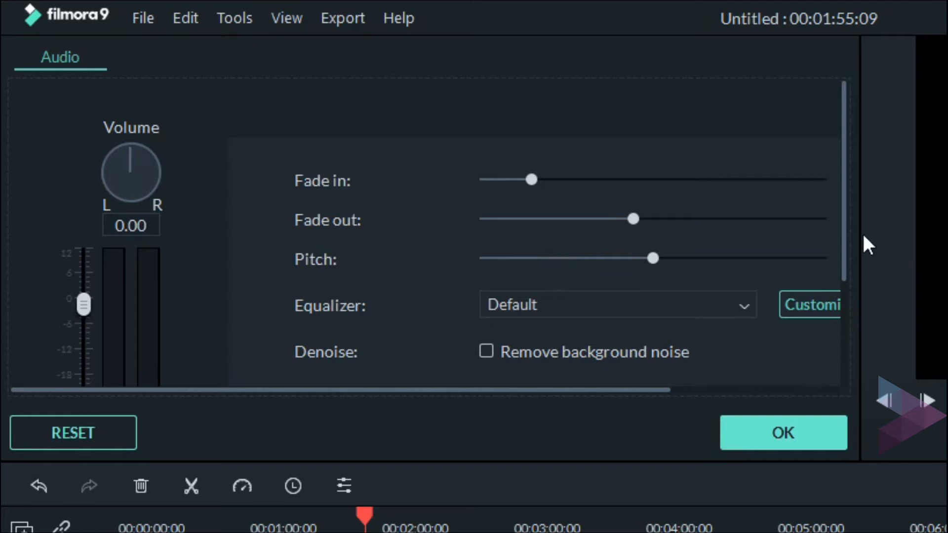
{"action": "left_click_drag", "start_coordinate": [858, 232], "coordinate": [940, 257]}
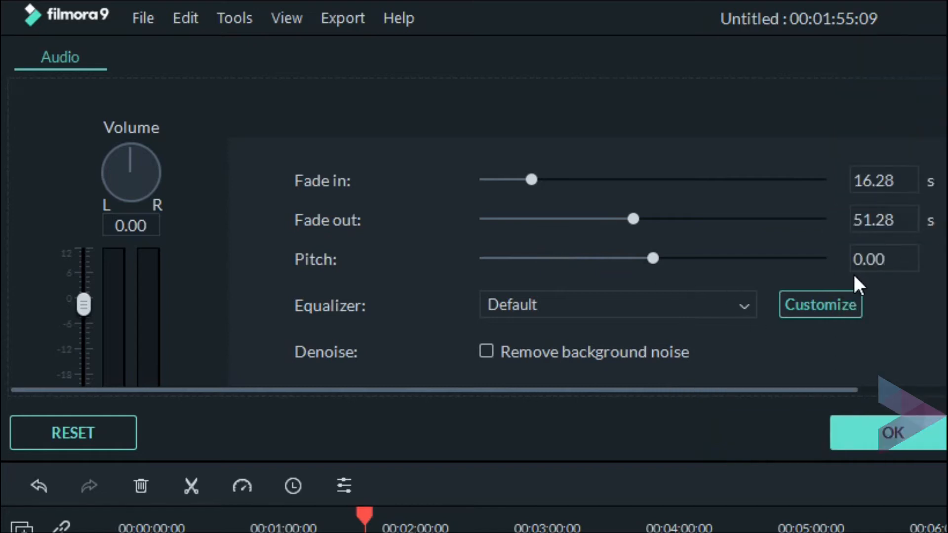
{"action": "left_click_drag", "start_coordinate": [654, 258], "coordinate": [691, 265]}
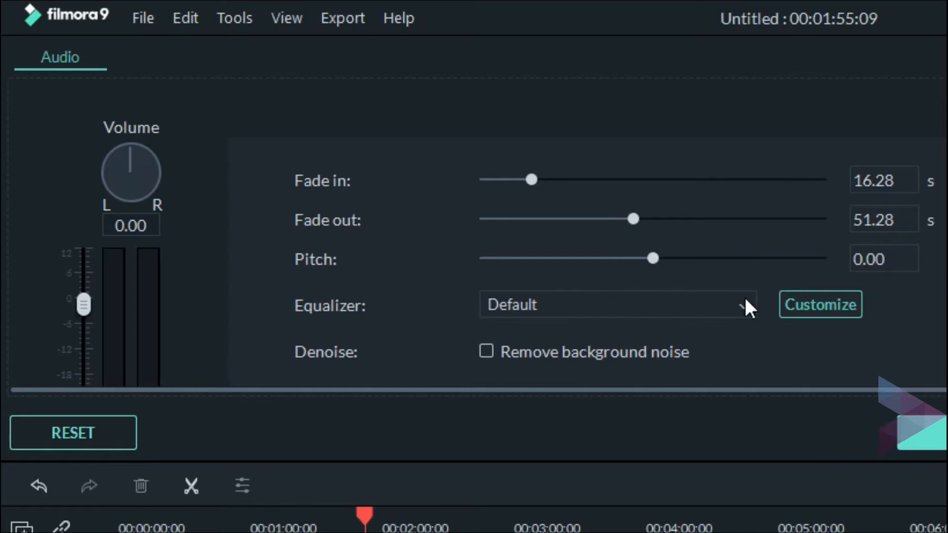
Look through the available equalizer presets in the clip's audio settings
{"action": "left_click", "coordinate": [745, 299]}
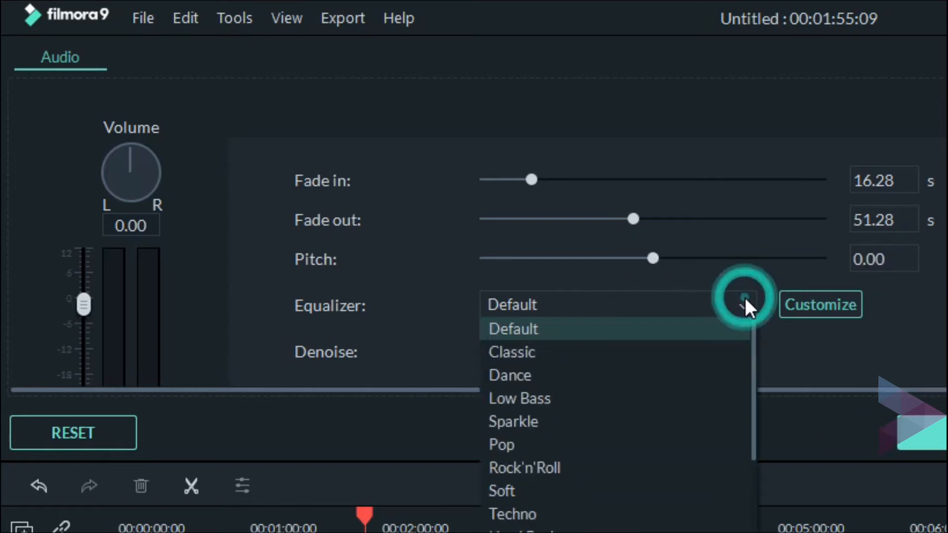
{"action": "scroll", "coordinate": [704, 445], "scroll_direction": "down", "scroll_amount": 2}
{"action": "scroll", "coordinate": [704, 444], "scroll_direction": "up", "scroll_amount": 2}
{"action": "scroll", "coordinate": [704, 444], "scroll_direction": "down", "scroll_amount": 2}
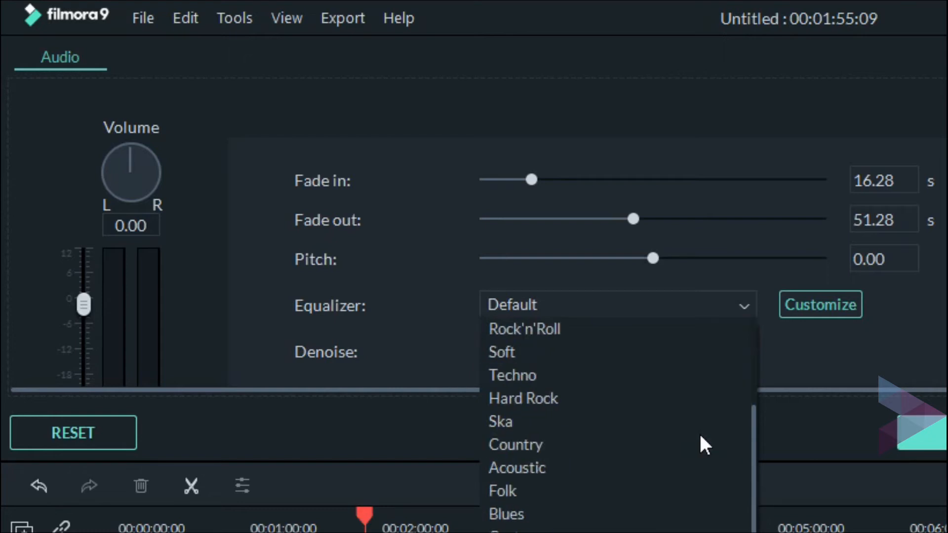
{"action": "scroll", "coordinate": [701, 437], "scroll_direction": "up", "scroll_amount": 2}
{"action": "scroll", "coordinate": [701, 437], "scroll_direction": "down", "scroll_amount": 2}
{"action": "left_click", "coordinate": [855, 329]}
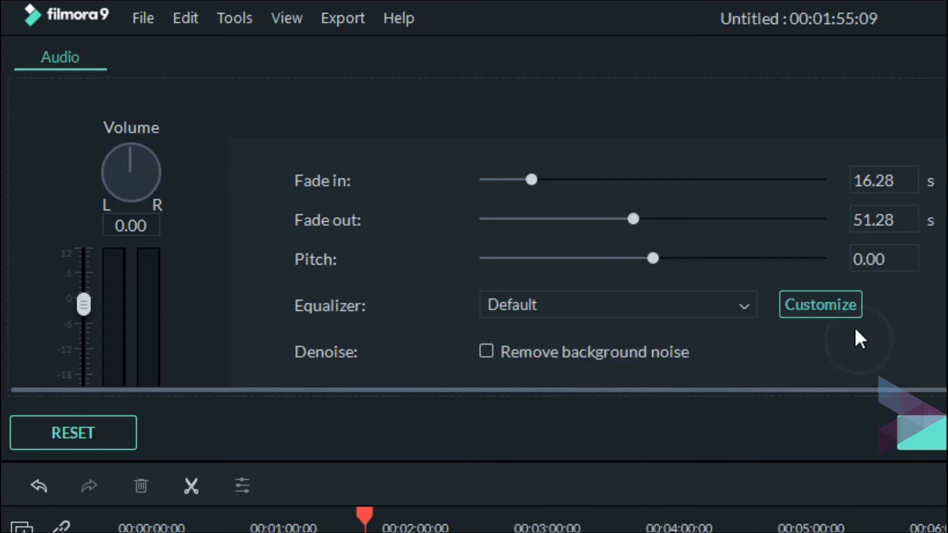
Open the clip's equalizer customization and load the Sparkle preset
{"action": "left_click", "coordinate": [837, 302]}
{"action": "left_click", "coordinate": [853, 214]}
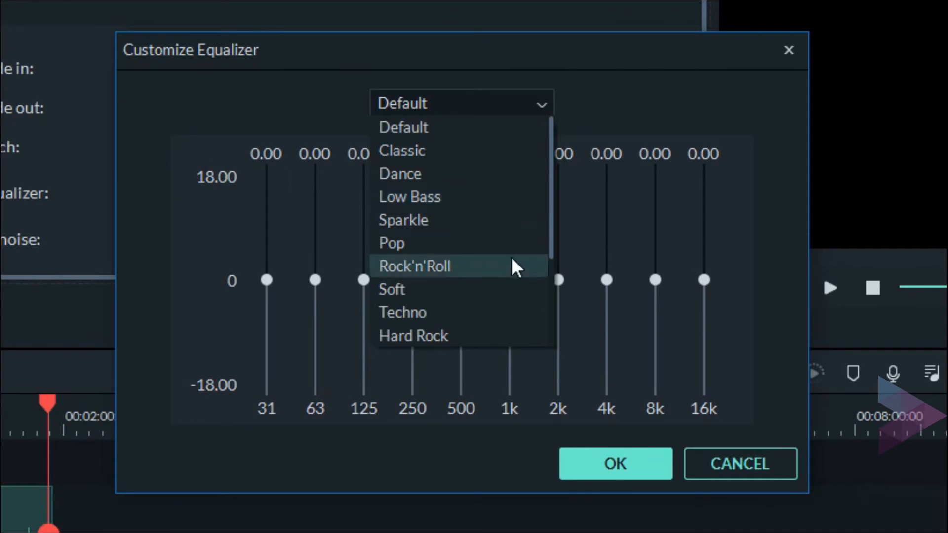
{"action": "left_click", "coordinate": [513, 228]}
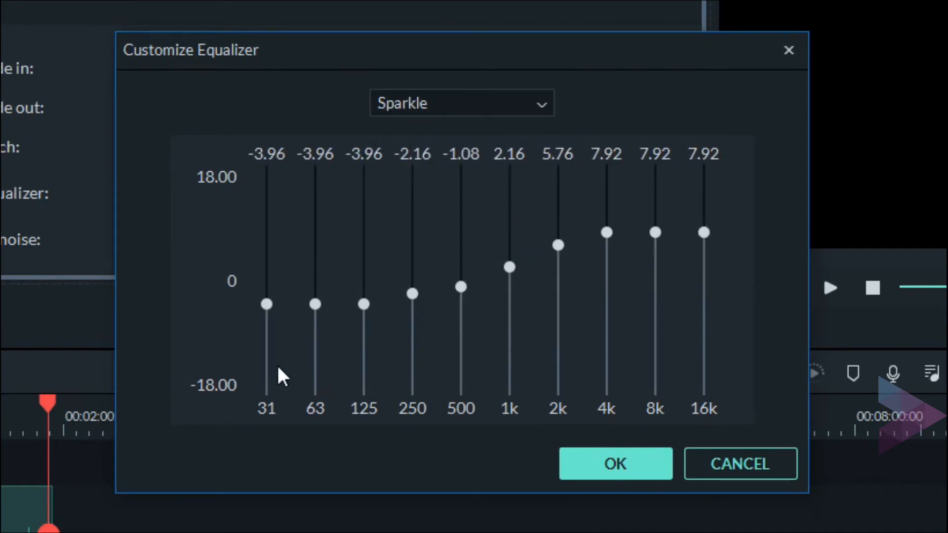
Try a custom equalizer curve, raising the 31 band to 4.74 and adjusting the 63, 500, 1k, 2k, 4k and 8k bands
{"action": "left_click_drag", "start_coordinate": [267, 305], "coordinate": [268, 252]}
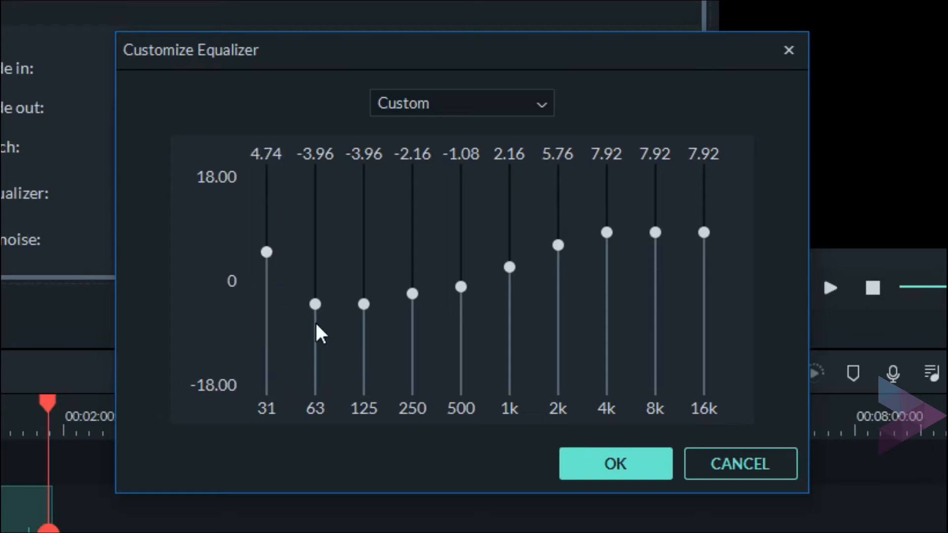
{"action": "left_click_drag", "start_coordinate": [318, 306], "coordinate": [376, 289]}
{"action": "left_click_drag", "start_coordinate": [563, 243], "coordinate": [565, 272]}
{"action": "left_click_drag", "start_coordinate": [607, 234], "coordinate": [607, 267]}
{"action": "left_click", "coordinate": [656, 229]}
{"action": "left_click_drag", "start_coordinate": [659, 230], "coordinate": [704, 199]}
{"action": "left_click_drag", "start_coordinate": [510, 267], "coordinate": [510, 226]}
{"action": "left_click_drag", "start_coordinate": [461, 286], "coordinate": [469, 247]}
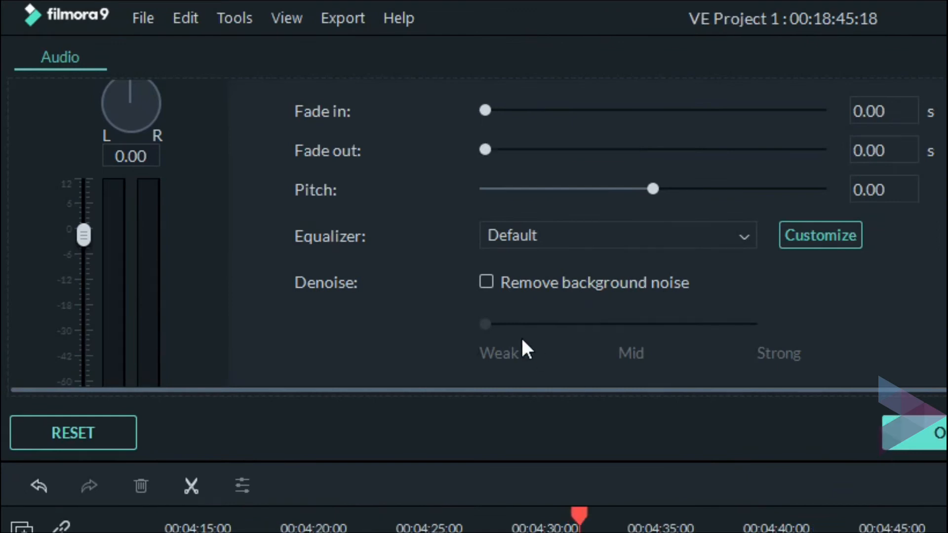
Enable background noise removal, try the Mid and Strong levels, set it to Weak, and confirm the audio settings
{"action": "left_click", "coordinate": [487, 281]}
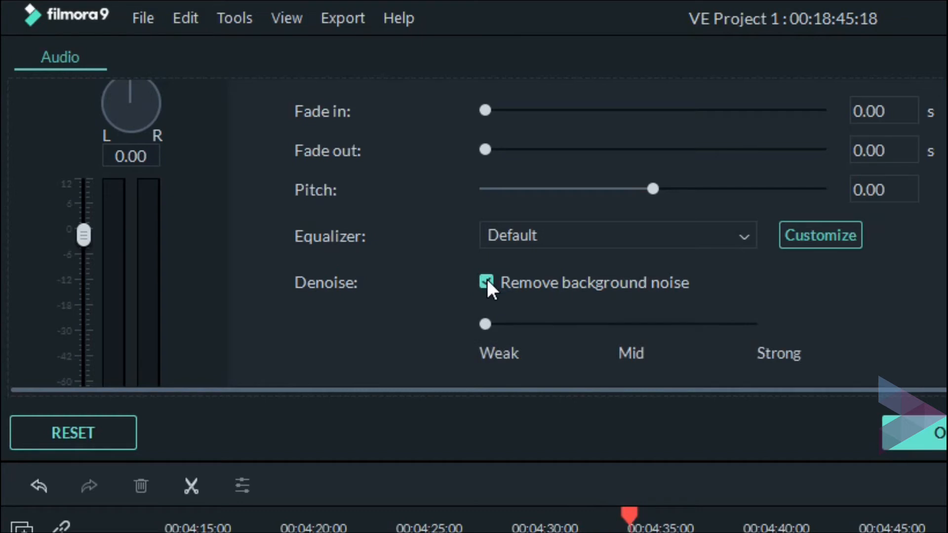
{"action": "left_click", "coordinate": [618, 325]}
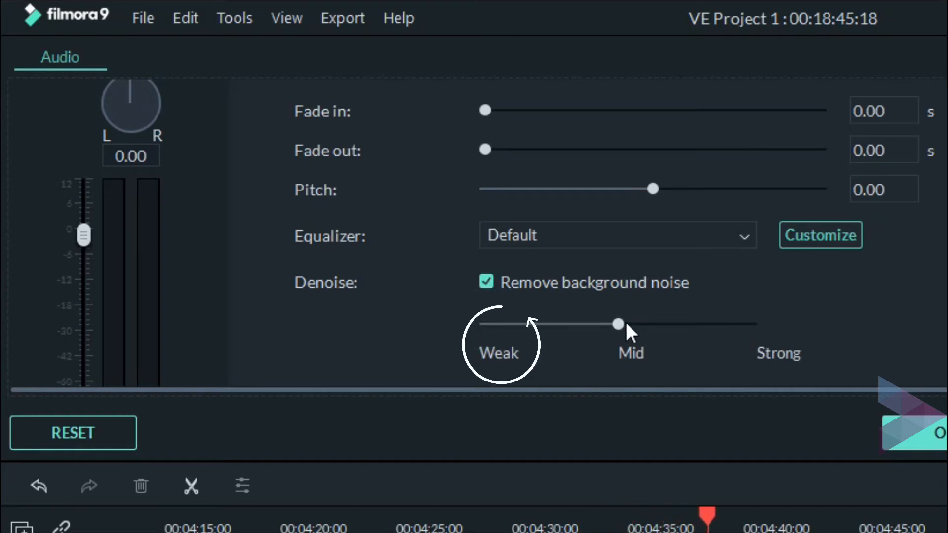
{"action": "left_click", "coordinate": [749, 325]}
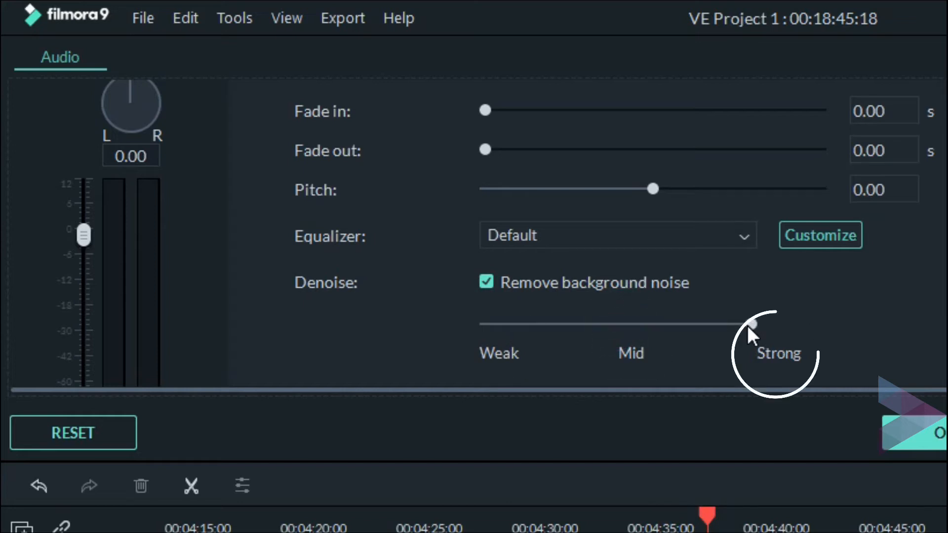
{"action": "left_click", "coordinate": [637, 324]}
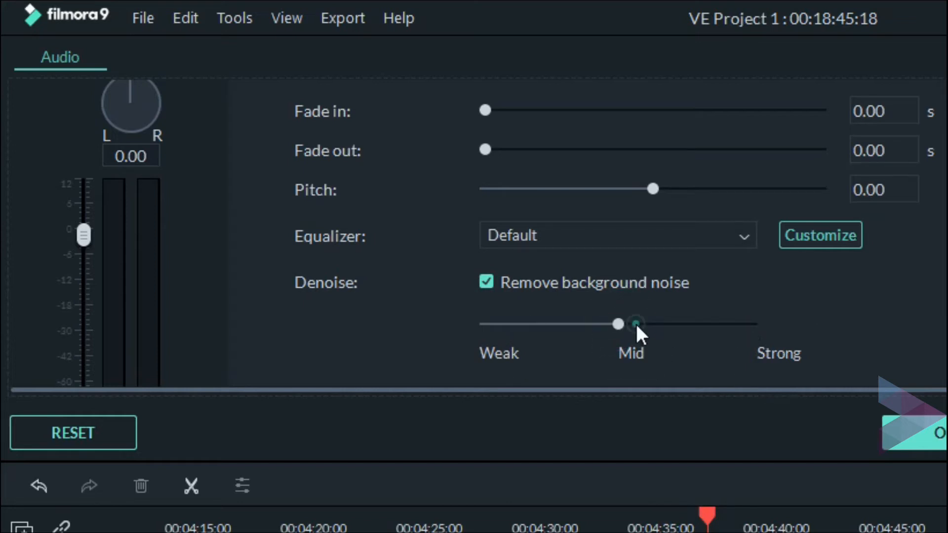
{"action": "left_click", "coordinate": [490, 324]}
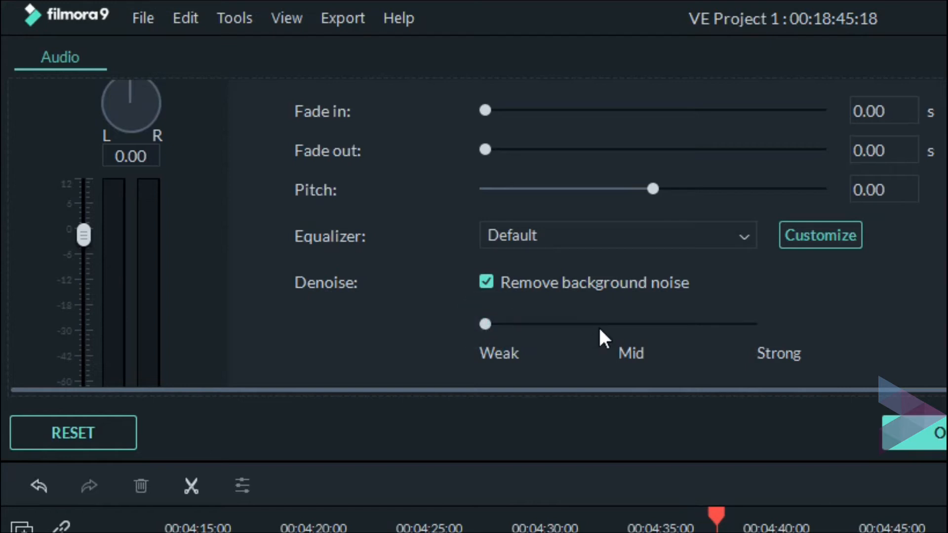
{"action": "left_click", "coordinate": [617, 319]}
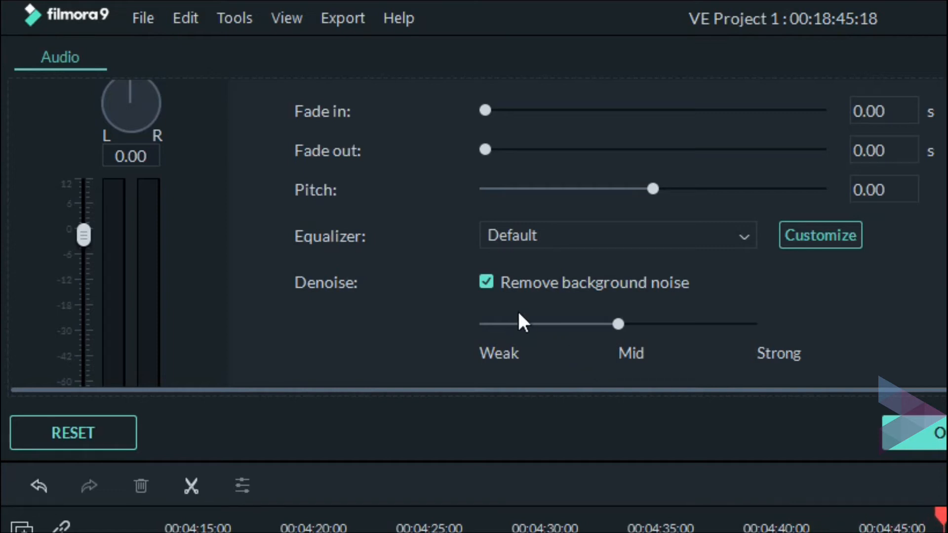
{"action": "left_click", "coordinate": [493, 323]}
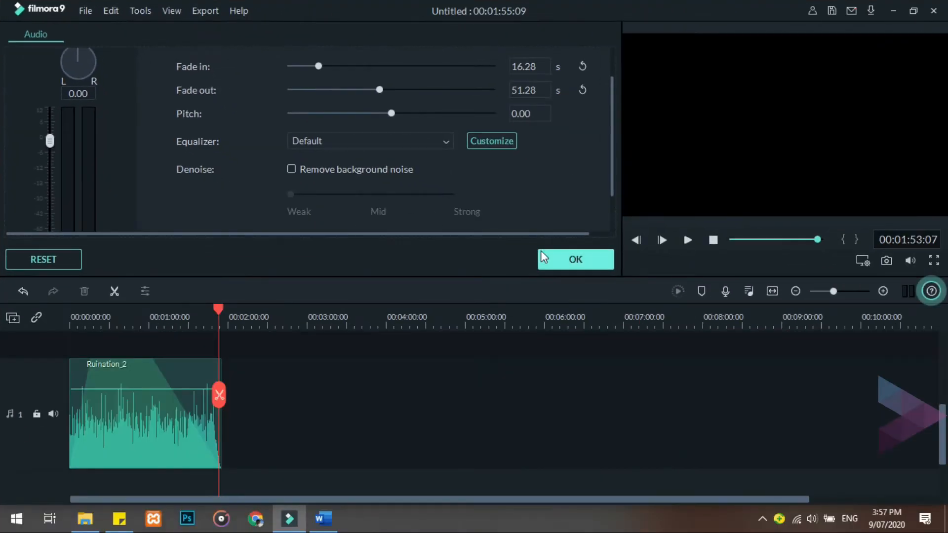
{"action": "left_click", "coordinate": [551, 258]}
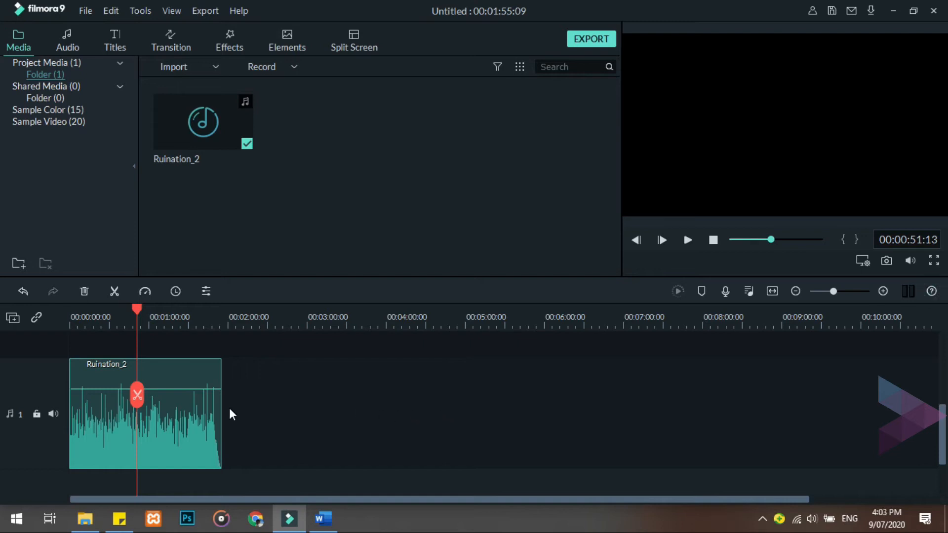
Open the Ruination_2 clip's audio settings and add a volume keyframe at about 7 seconds
{"action": "double_click", "coordinate": [176, 425]}
{"action": "scroll", "coordinate": [151, 144], "scroll_direction": "down", "scroll_amount": 3}
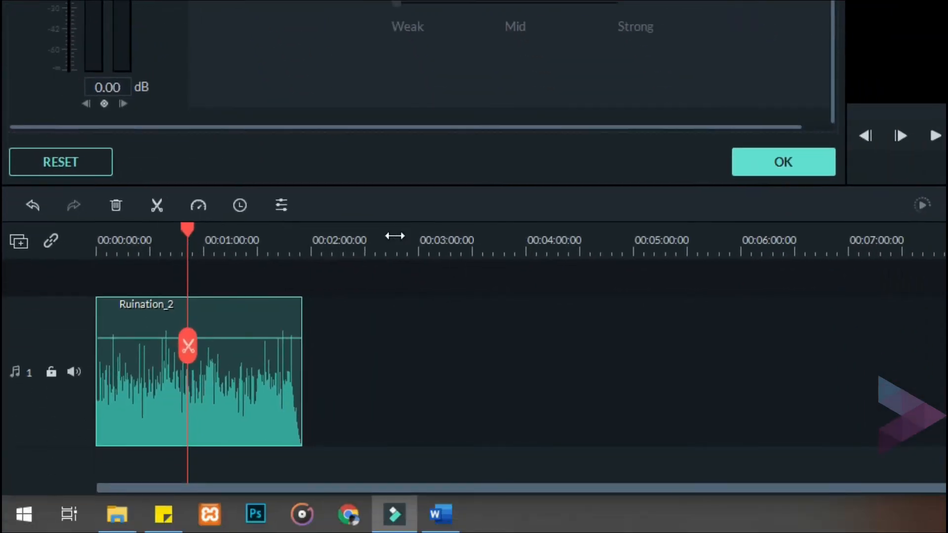
{"action": "left_click_drag", "start_coordinate": [484, 526], "coordinate": [764, 532]}
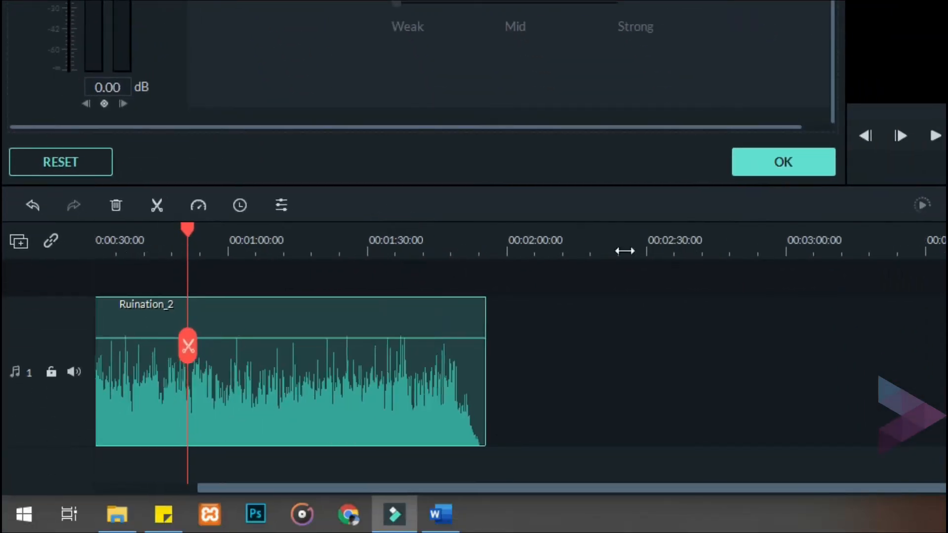
{"action": "left_click_drag", "start_coordinate": [502, 486], "coordinate": [180, 474]}
{"action": "mouse_move", "coordinate": [333, 231]}
{"action": "left_mouse_down"}
{"action": "mouse_move", "coordinate": [153, 254]}
{"action": "mouse_move", "coordinate": [129, 246]}
{"action": "left_mouse_up"}
{"action": "left_click", "coordinate": [153, 327]}
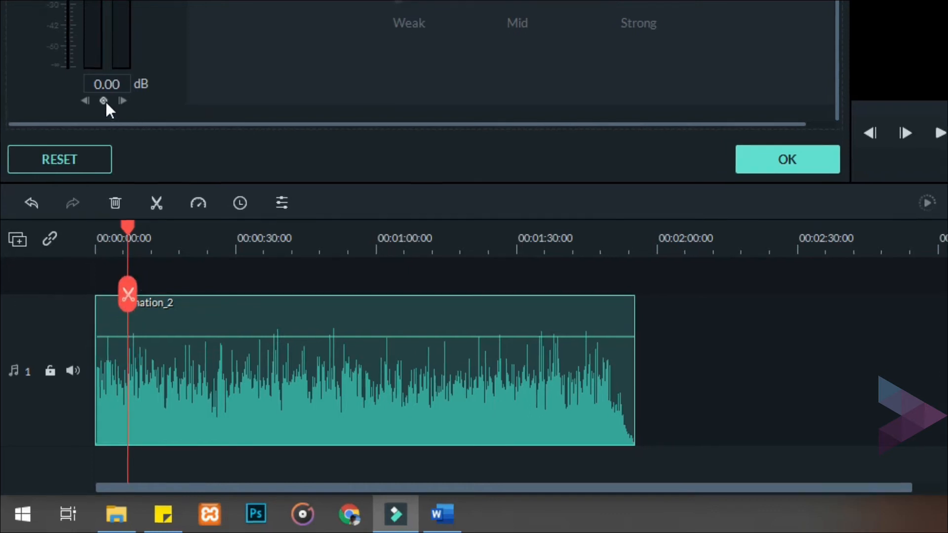
{"action": "left_click", "coordinate": [104, 100]}
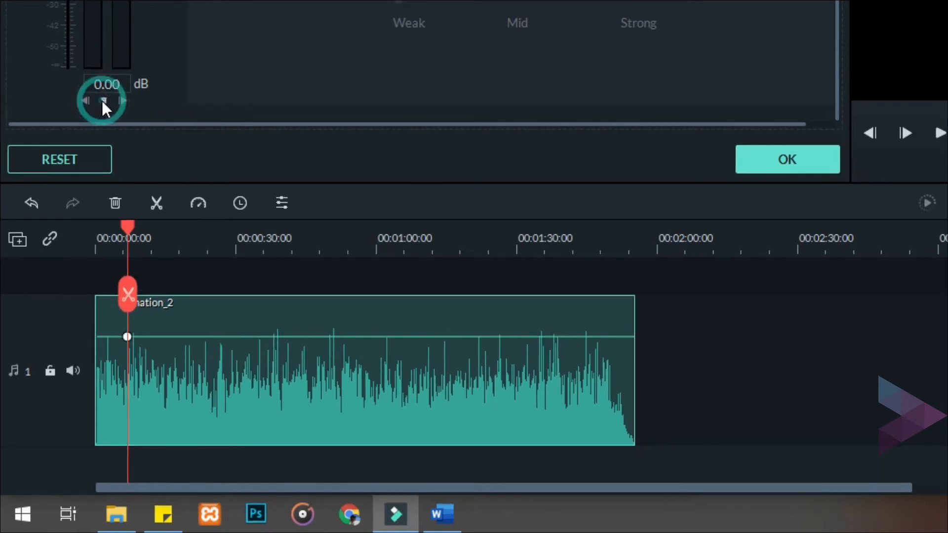
Add two more volume keyframes to the Ruination_2 clip, at about 36 seconds and 1 minute 23 seconds
{"action": "left_click_drag", "start_coordinate": [158, 241], "coordinate": [173, 242]}
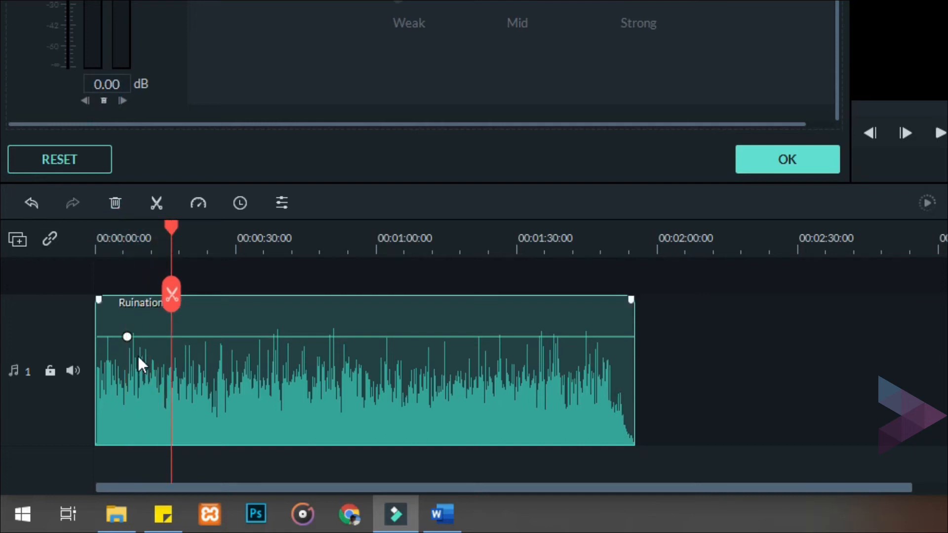
{"action": "left_click", "coordinate": [170, 229]}
{"action": "left_click_drag", "start_coordinate": [190, 232], "coordinate": [264, 233]}
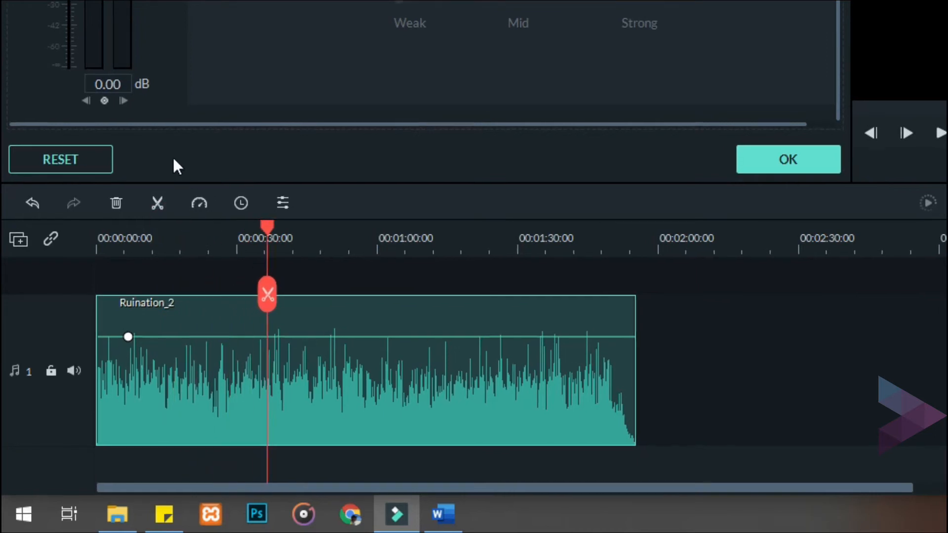
{"action": "left_click", "coordinate": [105, 100]}
{"action": "left_click_drag", "start_coordinate": [268, 231], "coordinate": [488, 229]}
{"action": "left_click", "coordinate": [105, 101]}
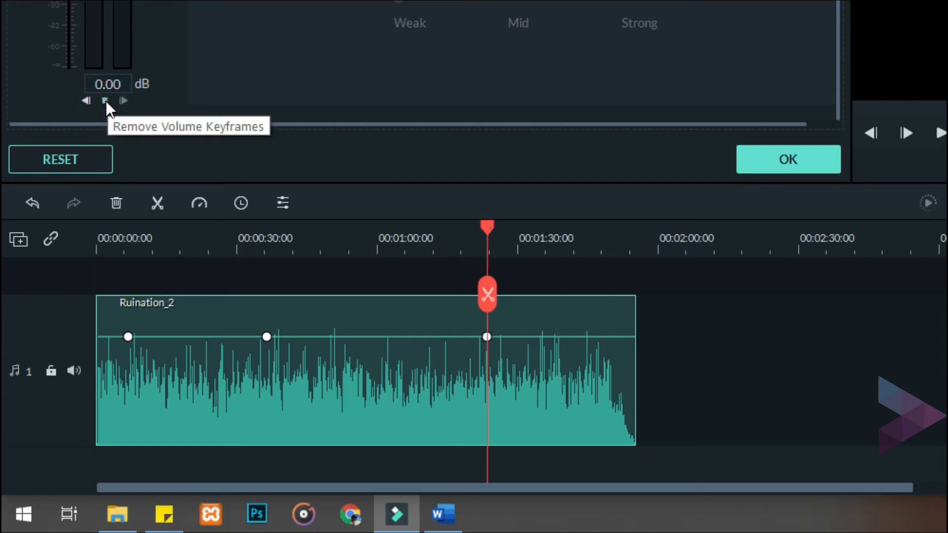
Step backward and forward through the clip's three volume keyframes, ending on the first one
{"action": "left_click", "coordinate": [86, 101]}
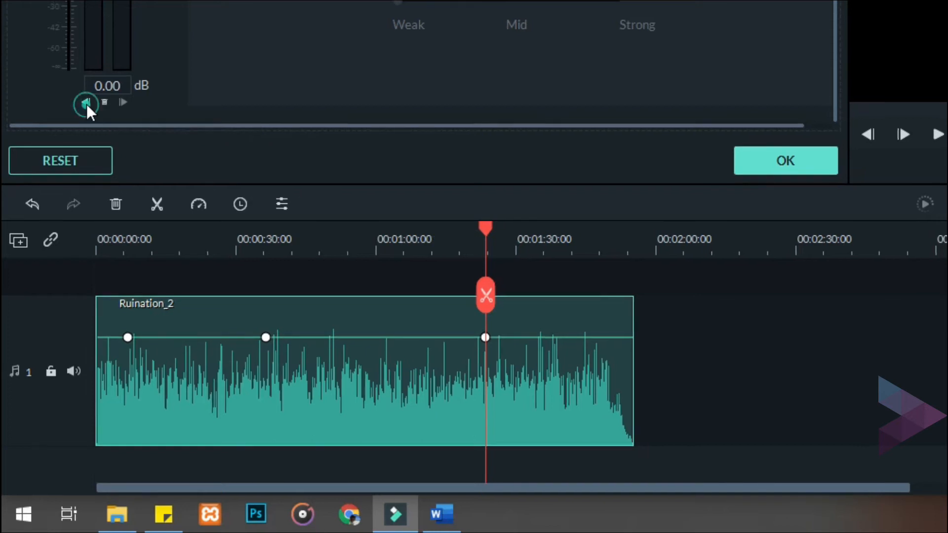
{"action": "left_click", "coordinate": [87, 104]}
{"action": "left_click", "coordinate": [122, 101]}
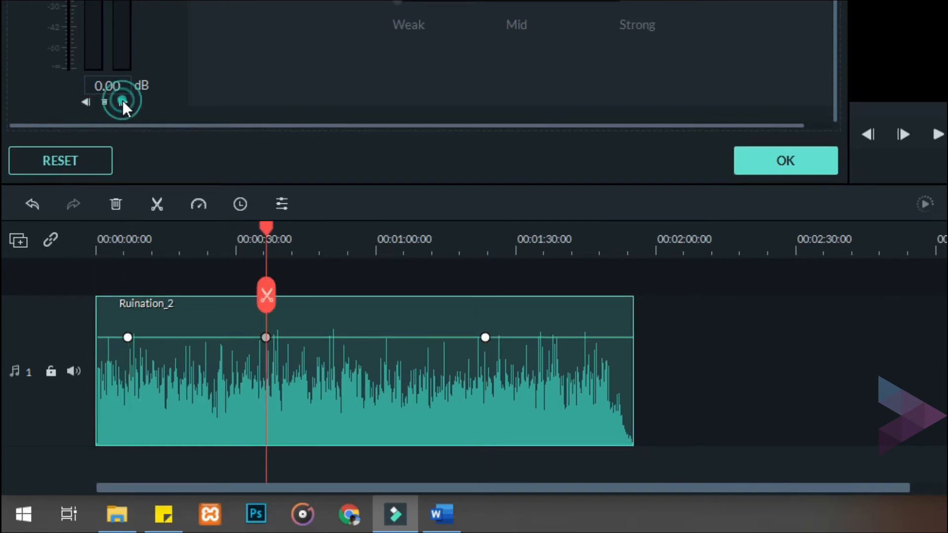
{"action": "left_click", "coordinate": [122, 100]}
{"action": "left_click", "coordinate": [86, 101]}
{"action": "left_click", "coordinate": [86, 102]}
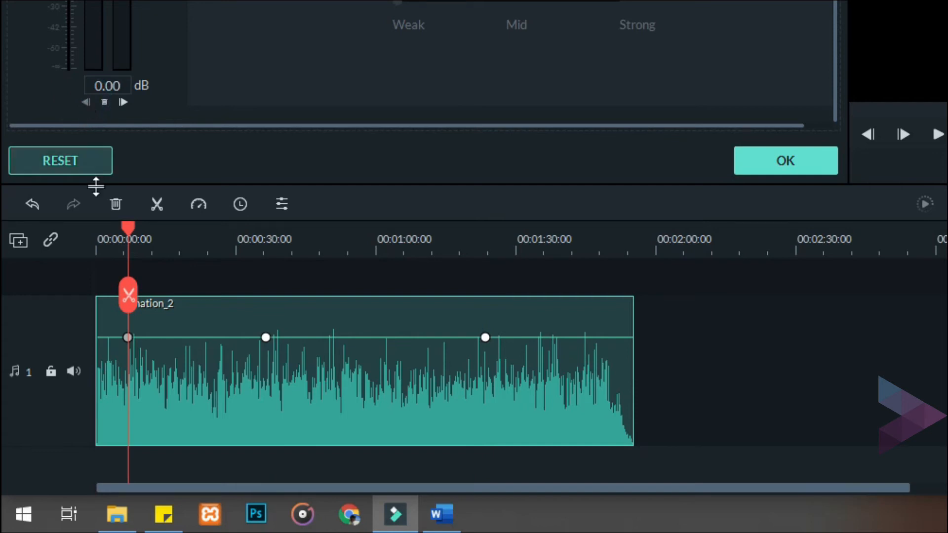
Raise the clip's first volume keyframe to 4.97 dB on the timeline
{"action": "left_click", "coordinate": [132, 331]}
{"action": "left_click", "coordinate": [128, 227]}
{"action": "left_click", "coordinate": [172, 238]}
{"action": "left_click", "coordinate": [128, 338]}
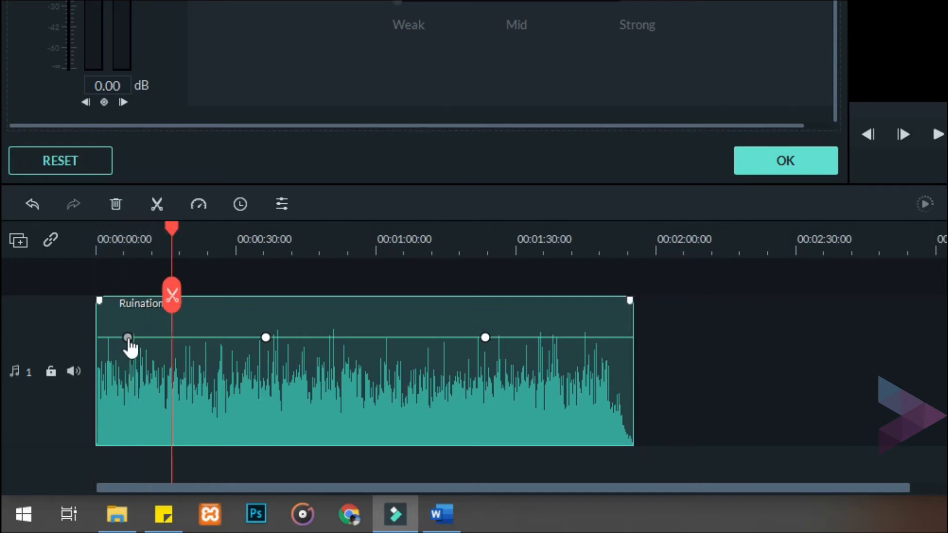
{"action": "left_click", "coordinate": [128, 338]}
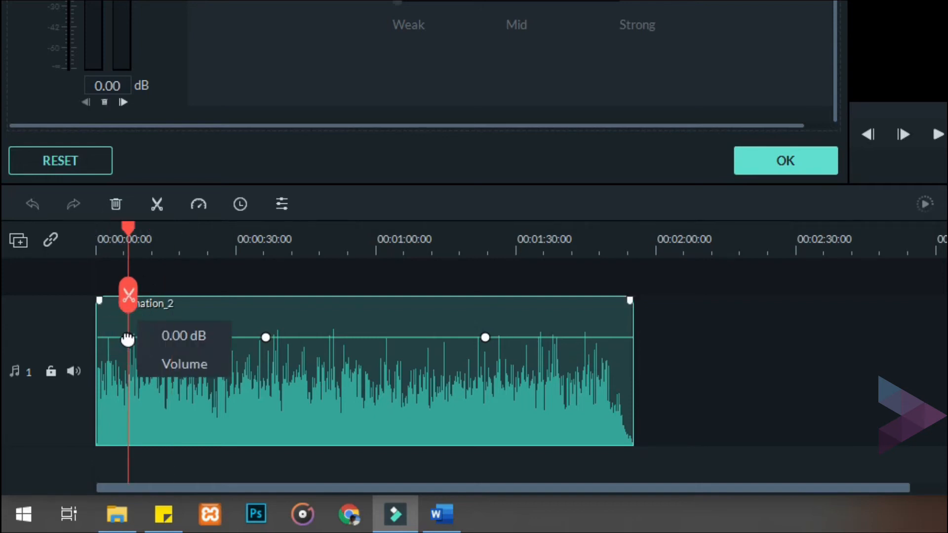
{"action": "left_click_drag", "start_coordinate": [128, 339], "coordinate": [127, 330]}
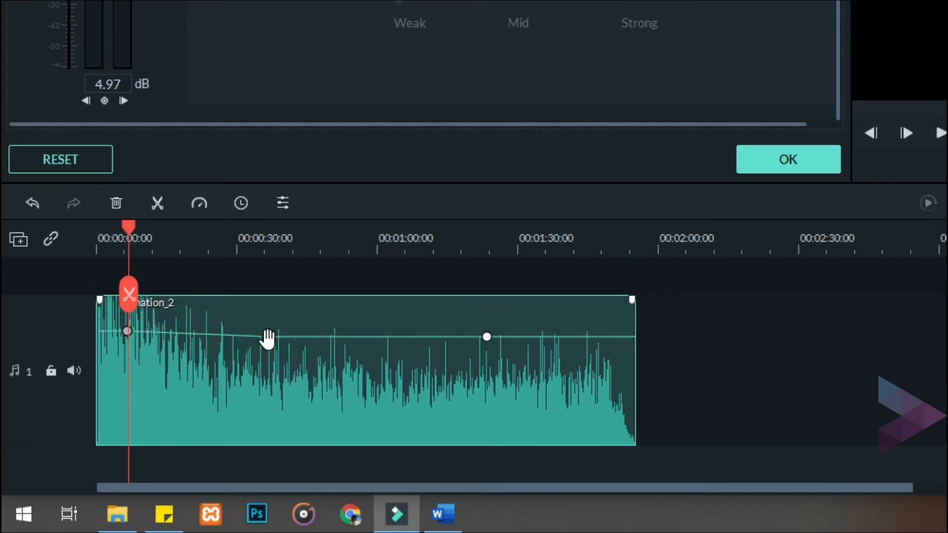
Lower the second volume keyframe to -10.70 dB and raise the third one slightly
{"action": "left_click_drag", "start_coordinate": [265, 338], "coordinate": [264, 350]}
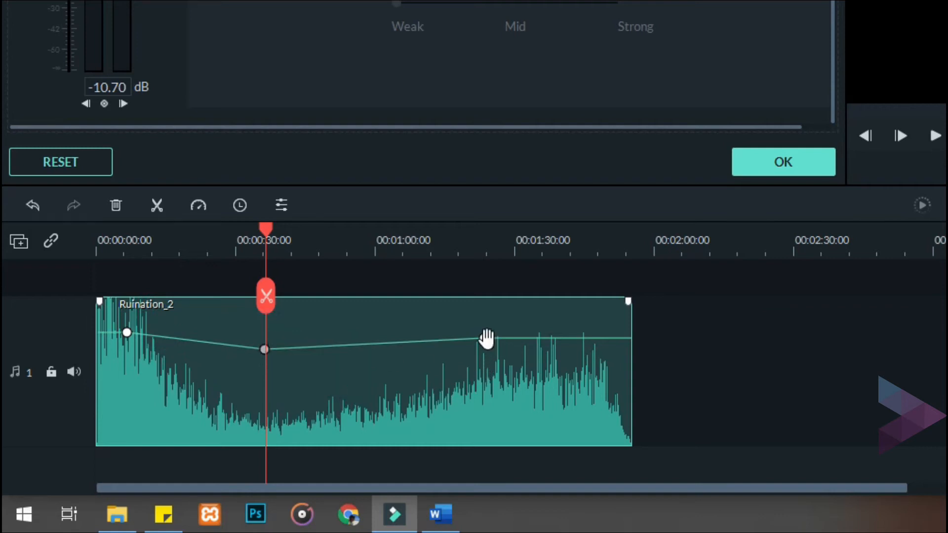
{"action": "left_click_drag", "start_coordinate": [486, 338], "coordinate": [490, 339]}
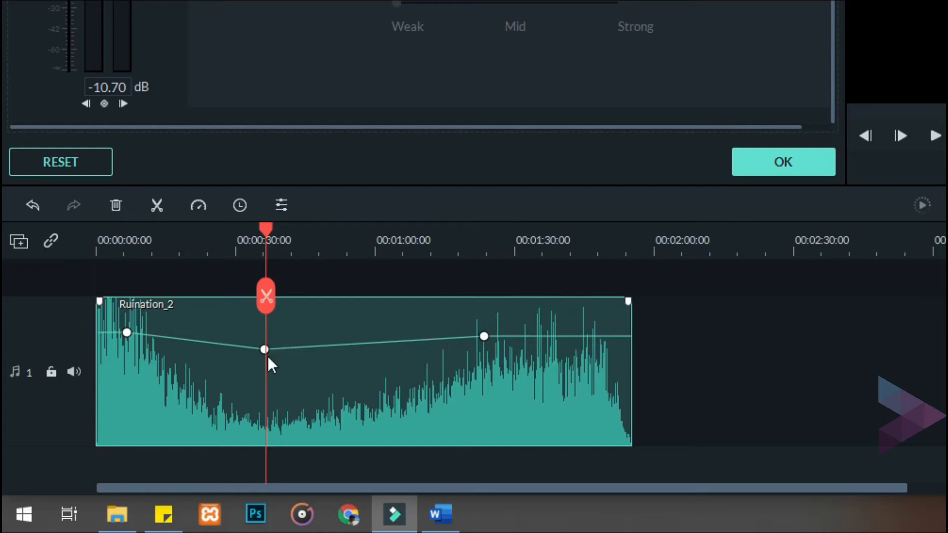
{"action": "left_click_drag", "start_coordinate": [265, 354], "coordinate": [264, 351]}
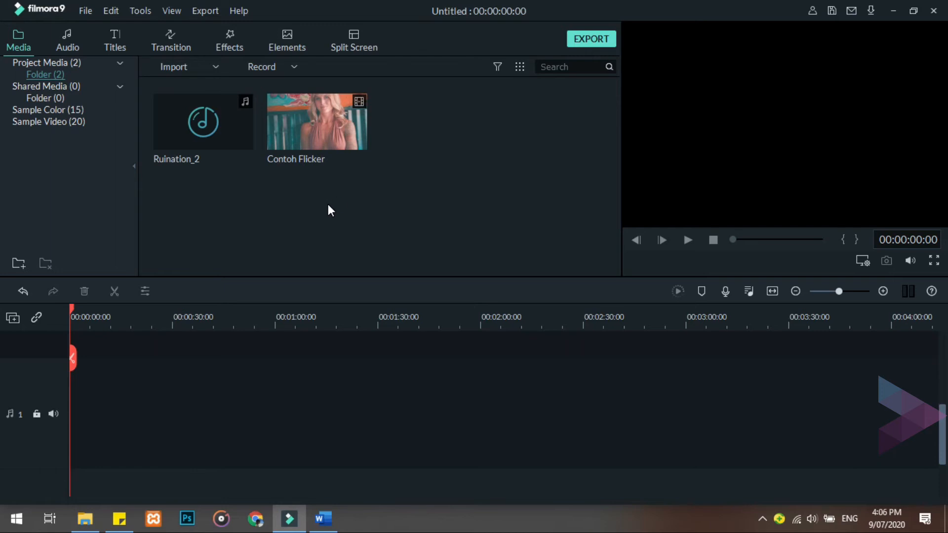
Place the Contoh Flicker video at the start of video track 1 and detach its audio onto audio track 1
{"action": "left_click_drag", "start_coordinate": [349, 133], "coordinate": [61, 381]}
{"action": "left_click", "coordinate": [572, 289]}
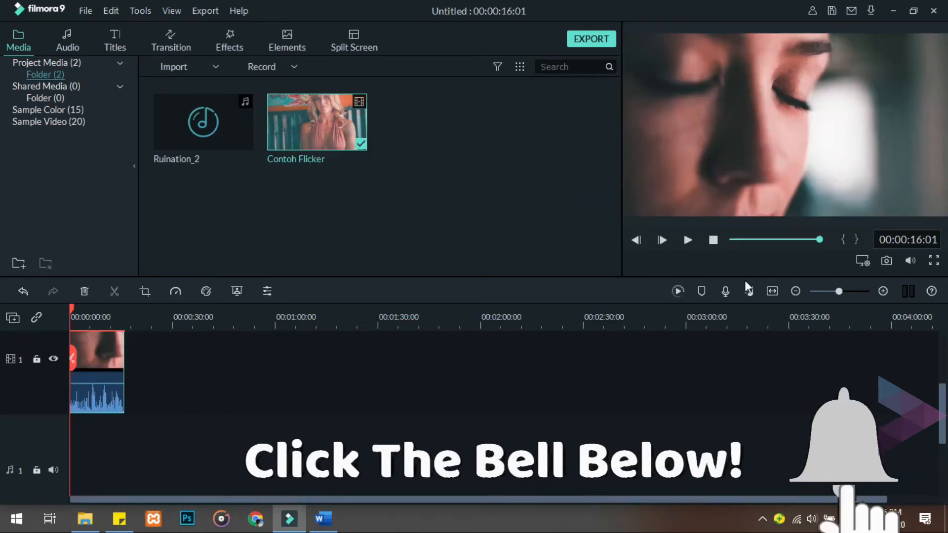
{"action": "left_click_drag", "start_coordinate": [839, 292], "coordinate": [859, 291]}
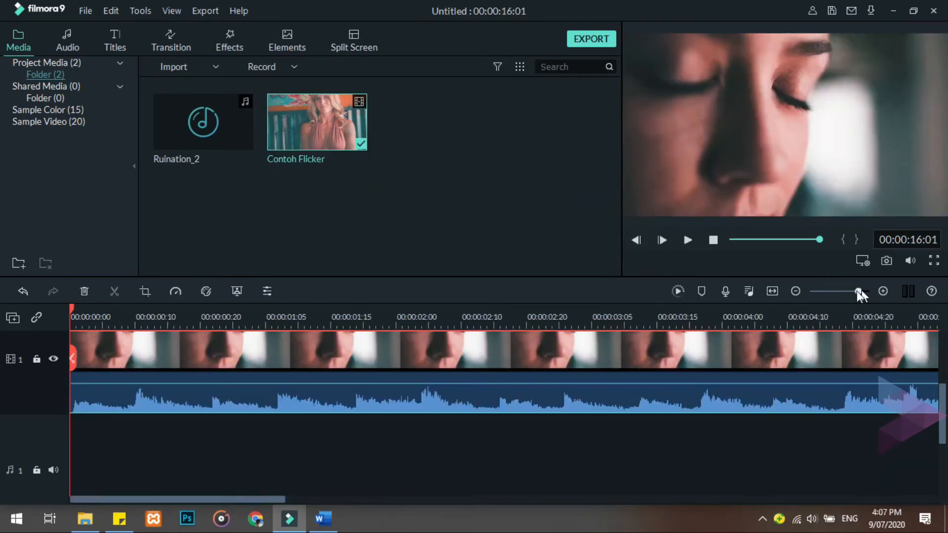
{"action": "scroll", "coordinate": [454, 408], "scroll_direction": "up", "scroll_amount": 3}
{"action": "scroll", "coordinate": [452, 411], "scroll_direction": "down", "scroll_amount": 2}
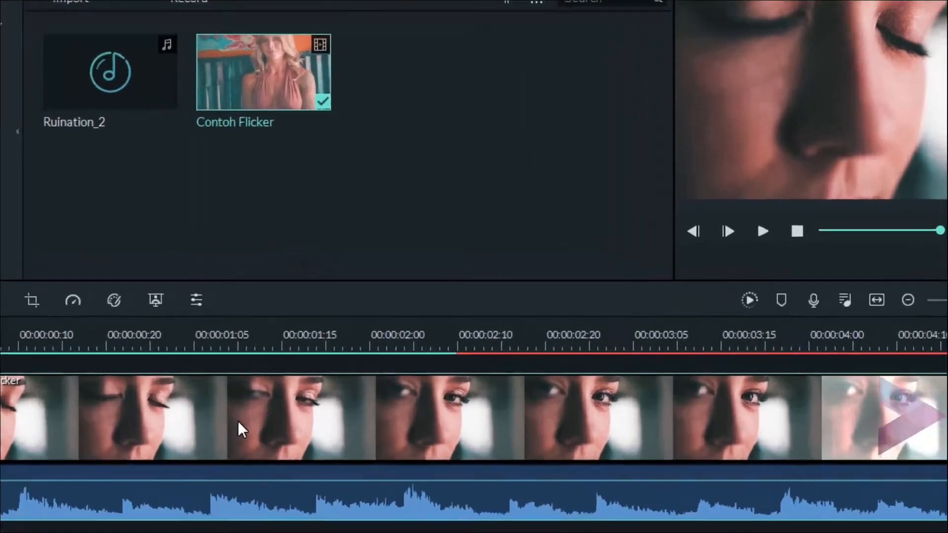
{"action": "right_click", "coordinate": [238, 421]}
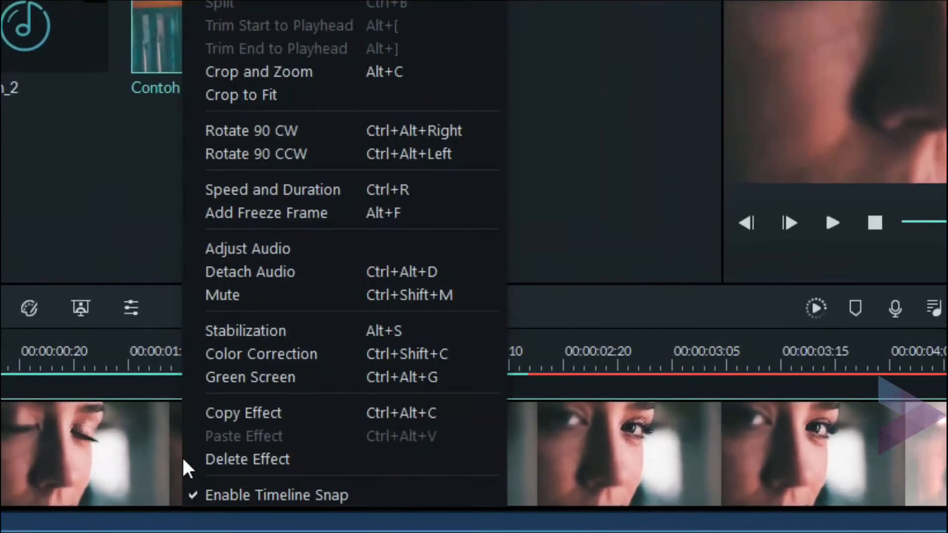
{"action": "left_click", "coordinate": [312, 272]}
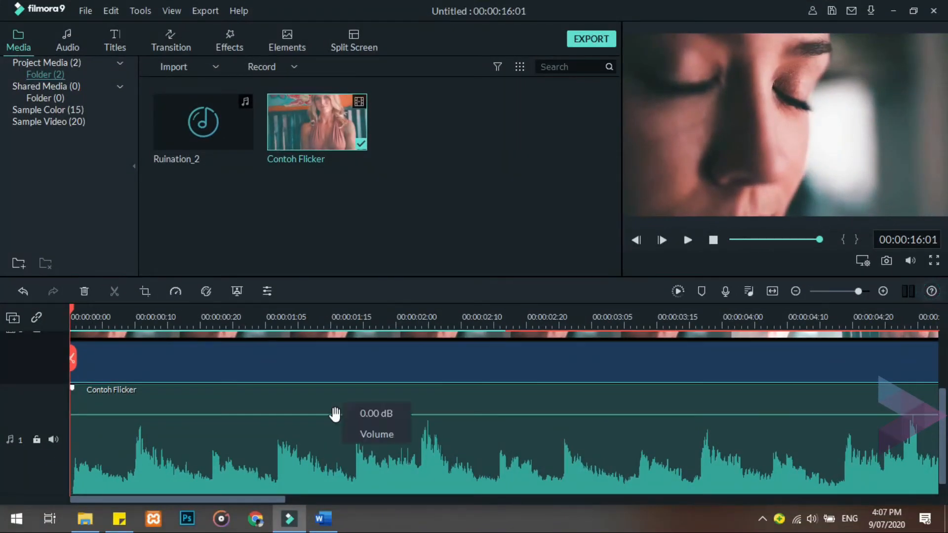
{"action": "scroll", "coordinate": [339, 360], "scroll_direction": "up", "scroll_amount": 1}
{"action": "scroll", "coordinate": [340, 359], "scroll_direction": "down", "scroll_amount": 2}
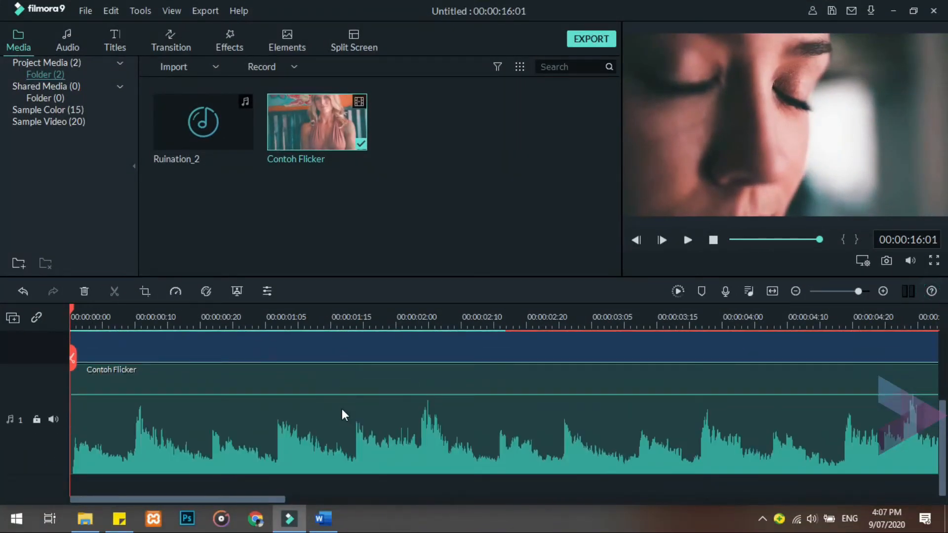
{"action": "scroll", "coordinate": [341, 409], "scroll_direction": "up", "scroll_amount": 1}
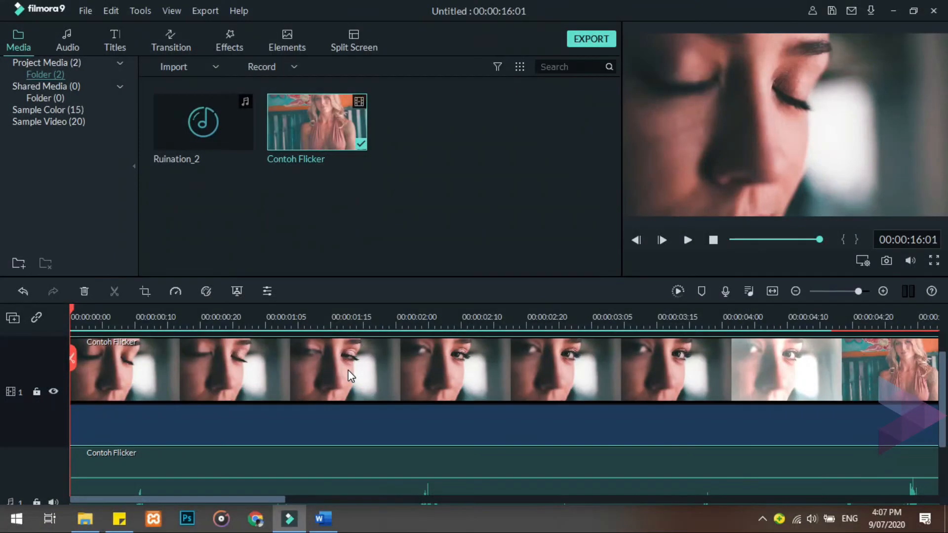
Delete the detached Contoh Flicker audio and its video clip from the timeline
{"action": "scroll", "coordinate": [490, 403], "scroll_direction": "down", "scroll_amount": 3}
{"action": "scroll", "coordinate": [490, 403], "scroll_direction": "up", "scroll_amount": 2}
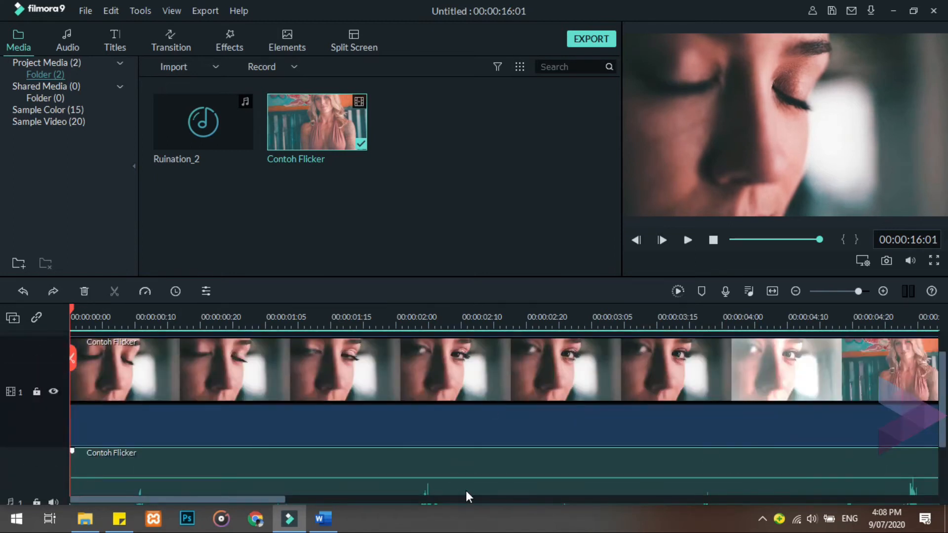
{"action": "key", "text": "Delete"}
{"action": "left_click", "coordinate": [473, 371]}
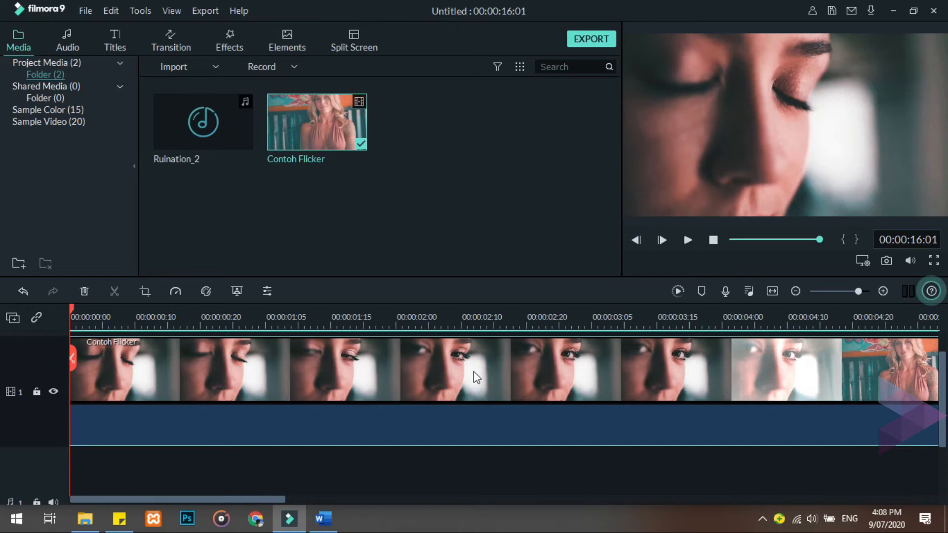
{"action": "key", "text": "Delete"}
Run Beat Detection on the Ruination_2 audio in the media library
{"action": "mouse_move", "coordinate": [212, 139]}
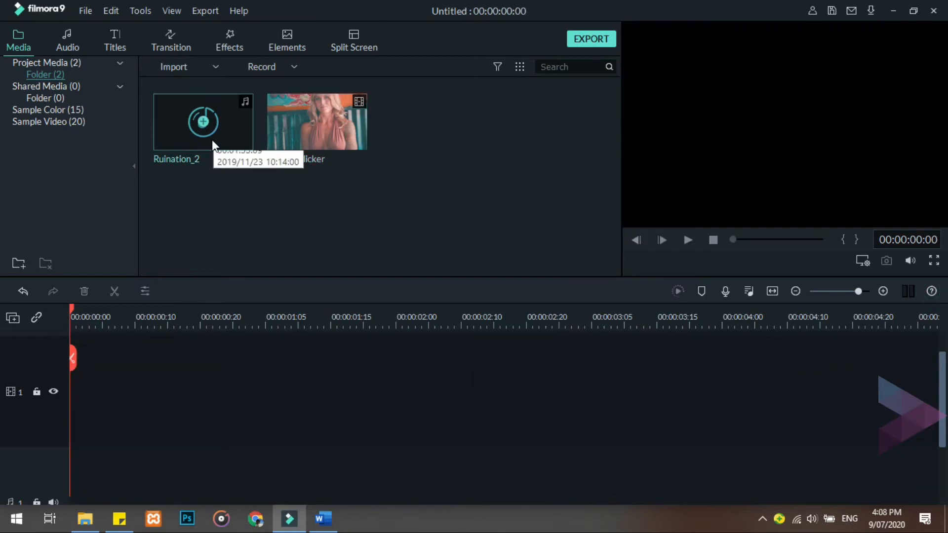
{"action": "left_click", "coordinate": [213, 142]}
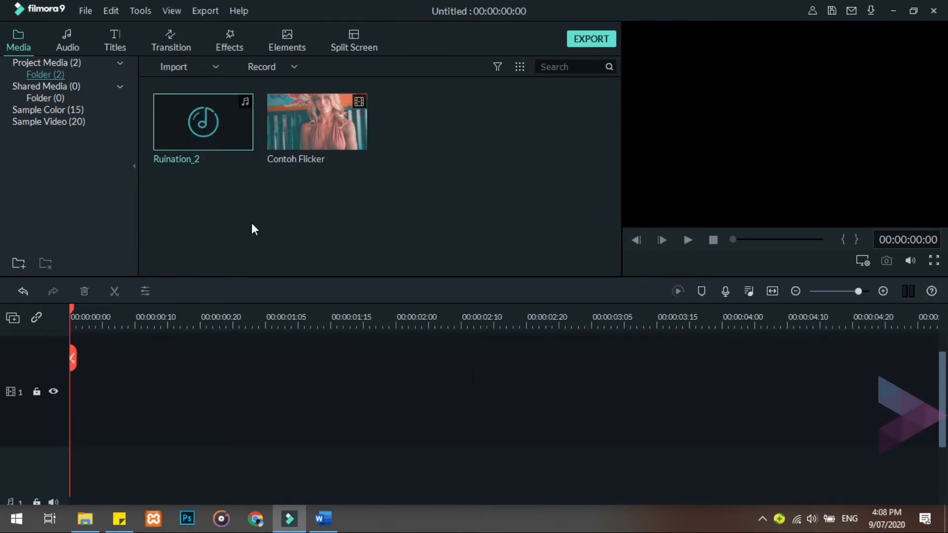
{"action": "right_click", "coordinate": [224, 133]}
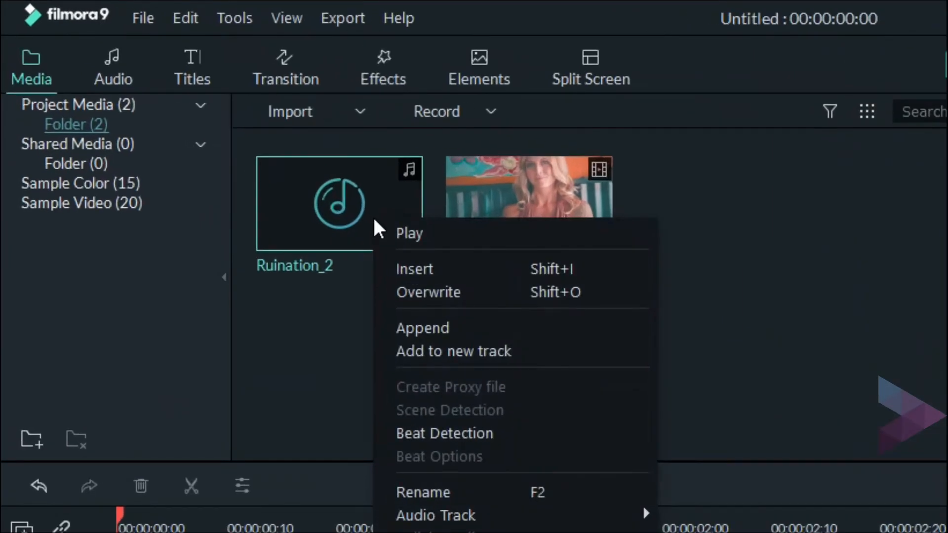
{"action": "left_click", "coordinate": [519, 427]}
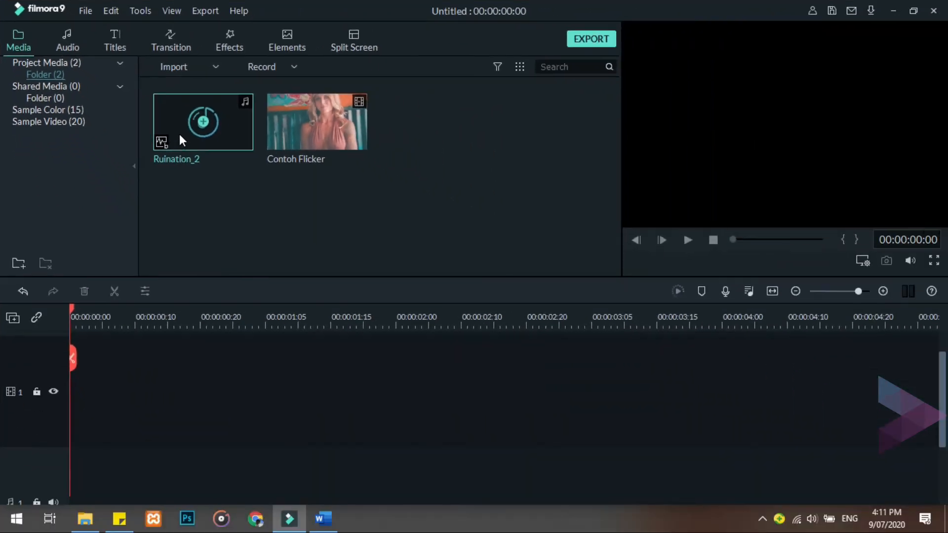
Place the beat-detected Ruination_2 audio at the start of audio track 1, with the timeline scaled to about 55 seconds
{"action": "left_click_drag", "start_coordinate": [298, 235], "coordinate": [61, 435]}
{"action": "left_click_drag", "start_coordinate": [266, 370], "coordinate": [265, 371]}
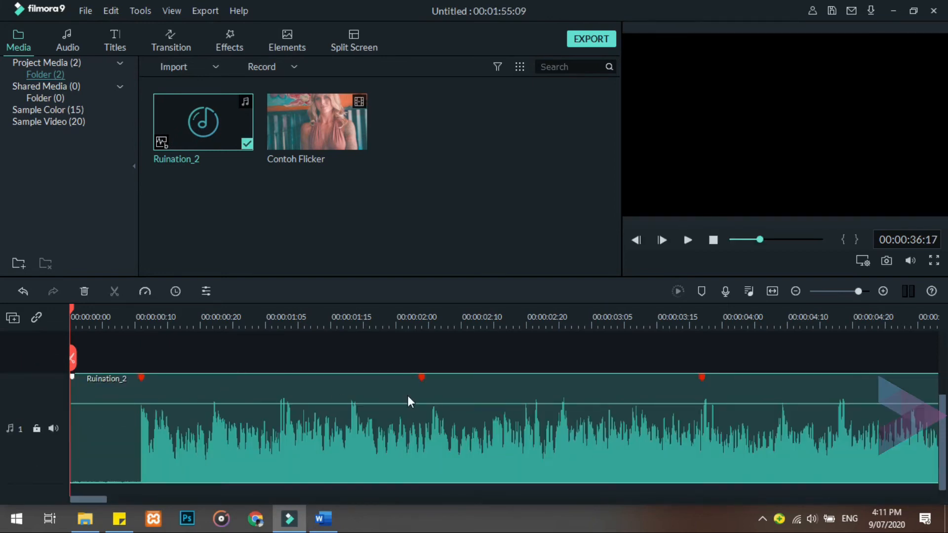
{"action": "left_click_drag", "start_coordinate": [855, 292], "coordinate": [847, 291]}
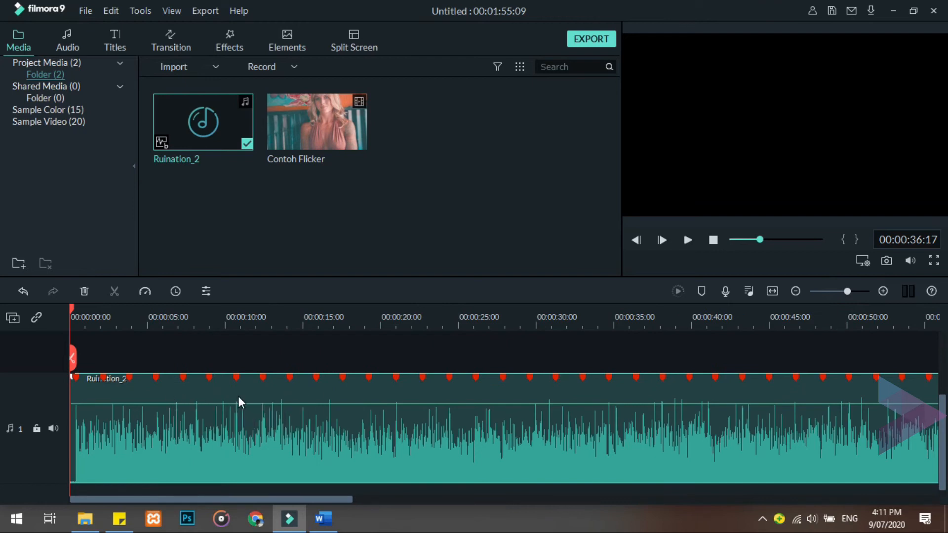
Play back the Ruination_2 clip and check its red beat markers against the music
{"action": "left_click", "coordinate": [687, 240]}
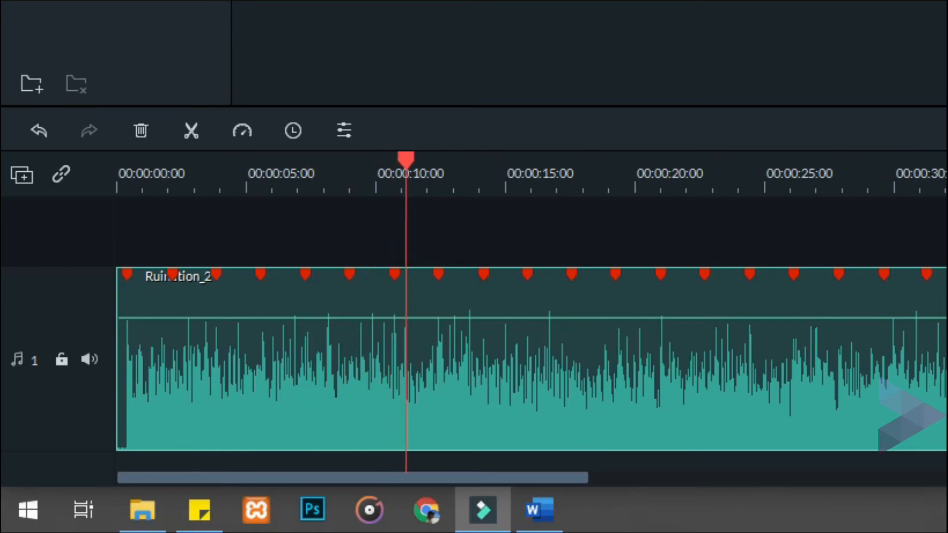
{"action": "key", "text": "space"}
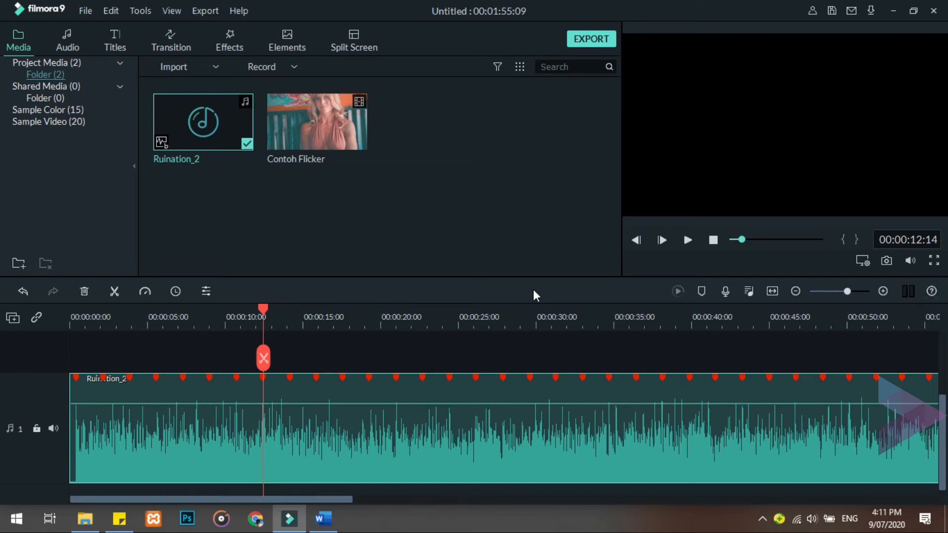
{"action": "key", "text": "space"}
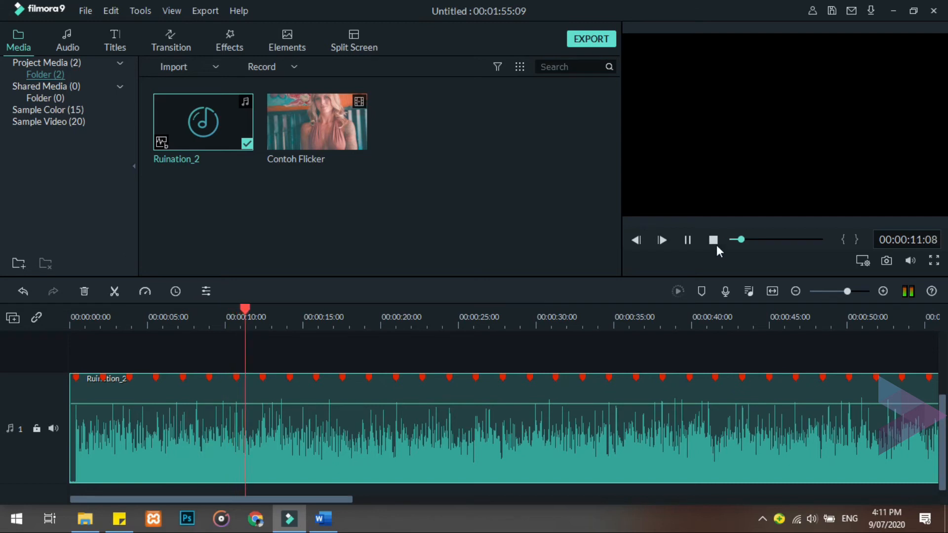
{"action": "left_click", "coordinate": [687, 239]}
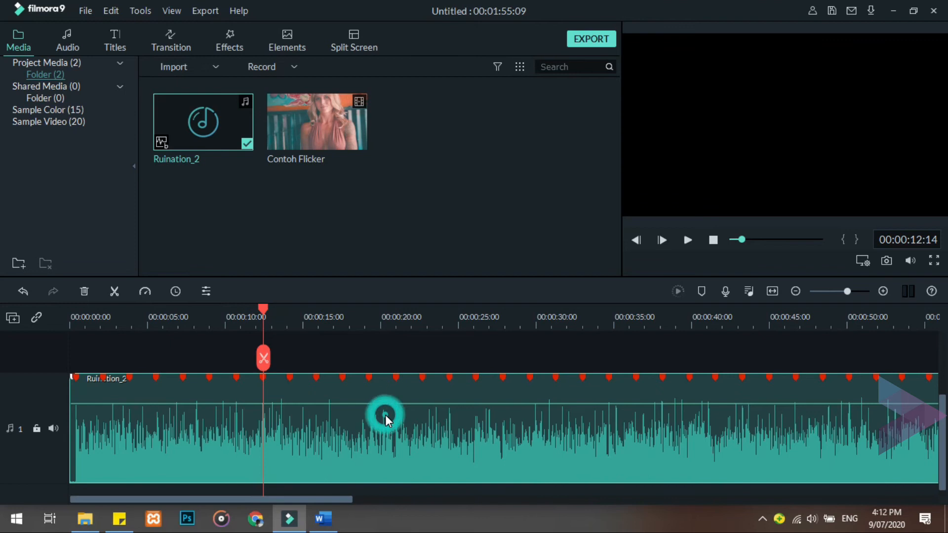
Remove Ruination_2 from the timeline and set its Beat Options to highlight every 1 beat
{"action": "key", "text": "Delete"}
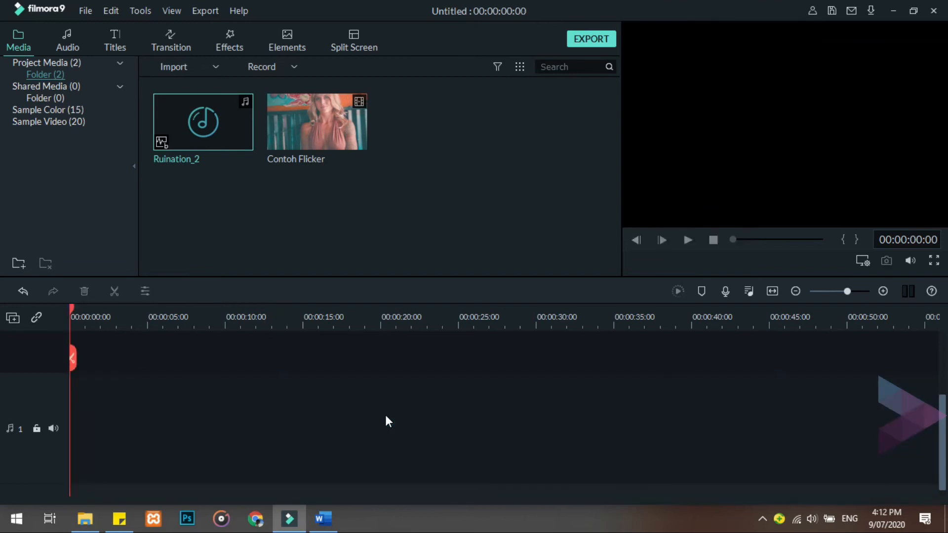
{"action": "right_click", "coordinate": [229, 126]}
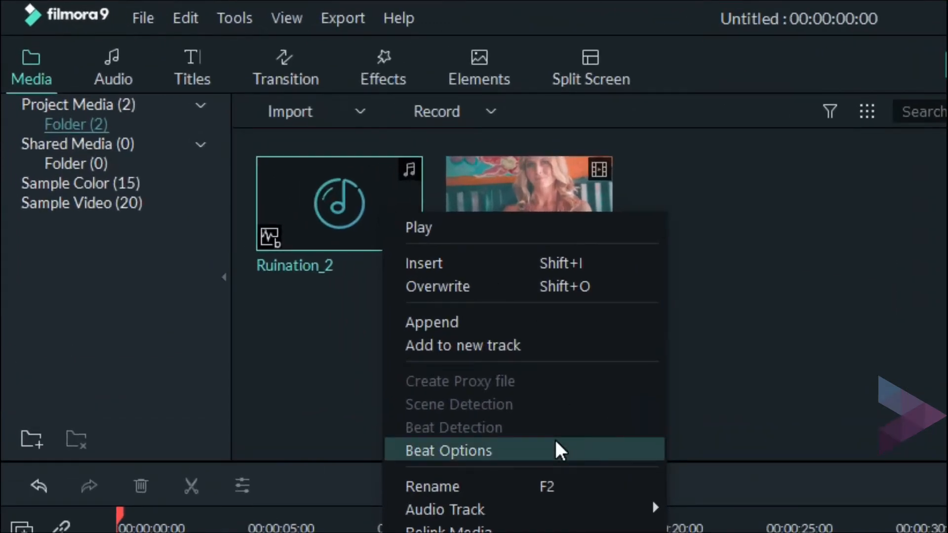
{"action": "left_click", "coordinate": [556, 442]}
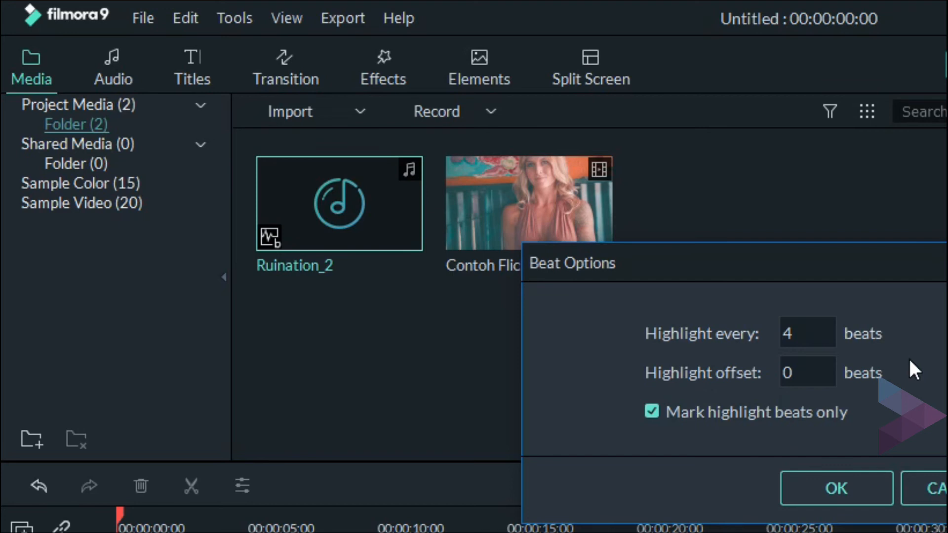
{"action": "key", "text": "Delete"}
{"action": "type", "text": "1"}
{"action": "left_click", "coordinate": [843, 476]}
Put Ruination_2 back on audio track 1 and play it with a marker on every beat
{"action": "left_click_drag", "start_coordinate": [361, 193], "coordinate": [143, 493]}
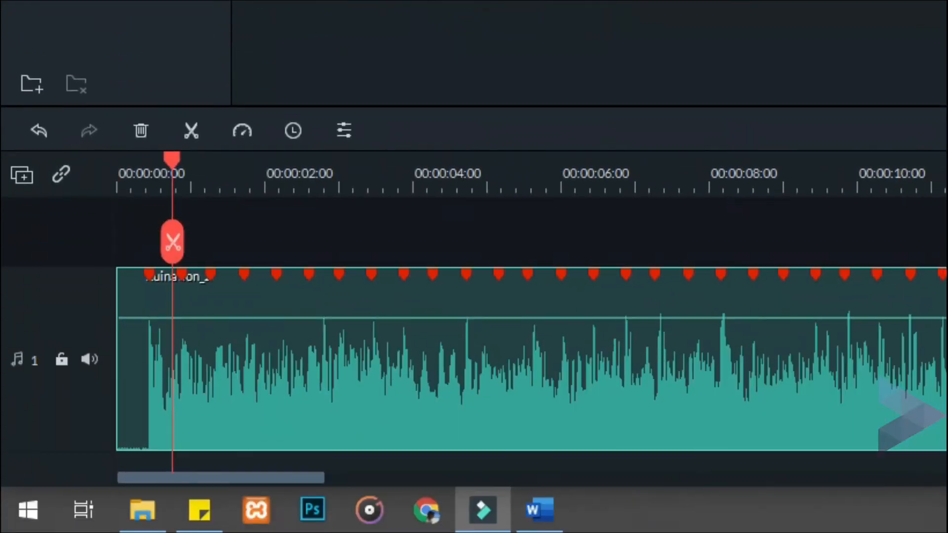
{"action": "key", "text": "space"}
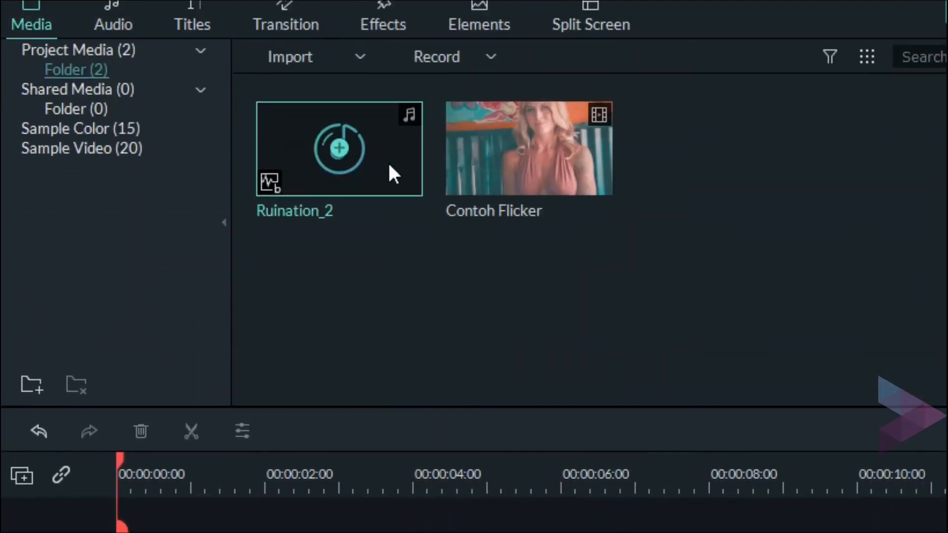
Set Ruination_2's Beat Options to highlight every 2 beats, with Mark highlight beats only turned off
{"action": "right_click", "coordinate": [388, 160]}
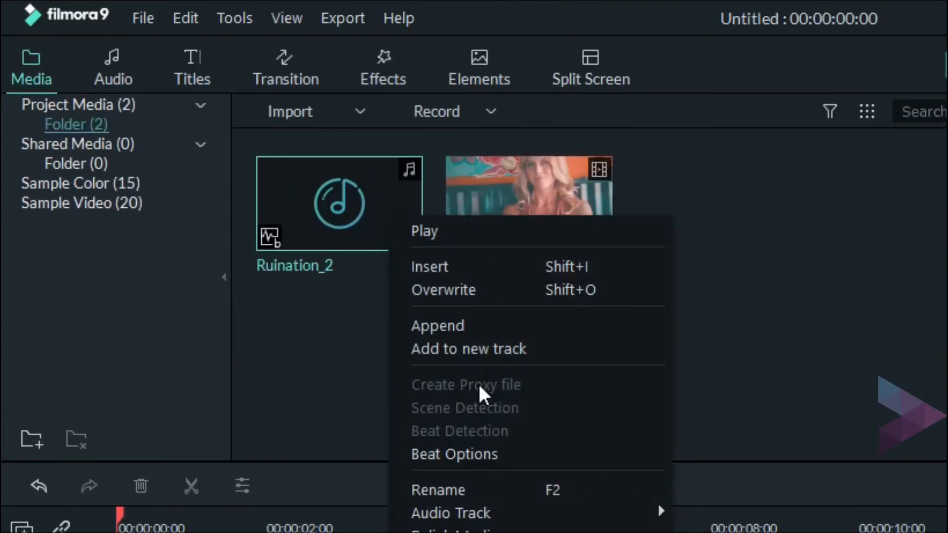
{"action": "left_click", "coordinate": [473, 450]}
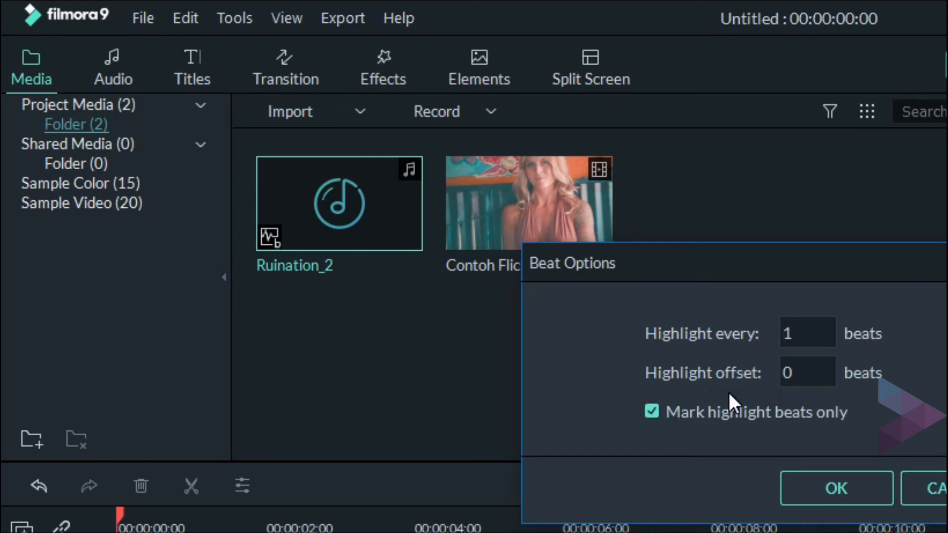
{"action": "double_click", "coordinate": [794, 332]}
{"action": "type", "text": "4"}
{"action": "double_click", "coordinate": [788, 330]}
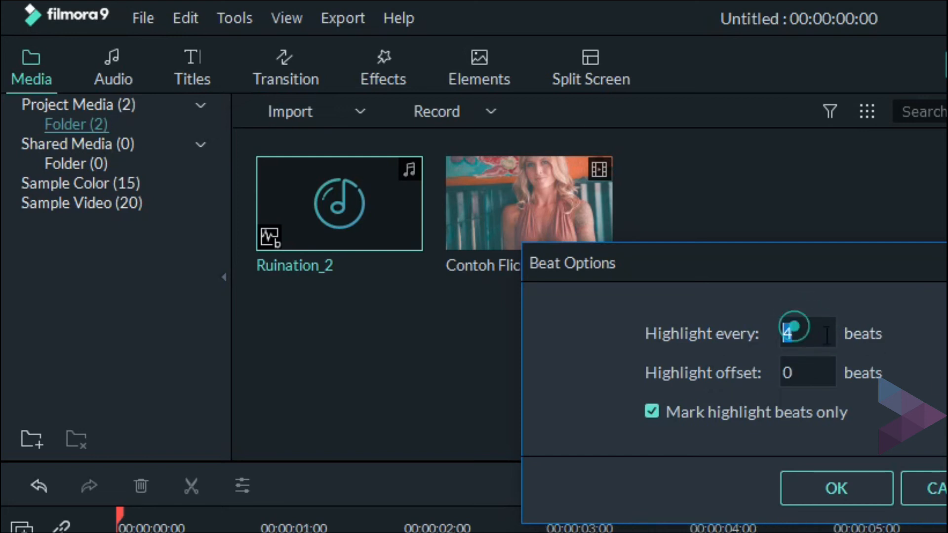
{"action": "type", "text": "2"}
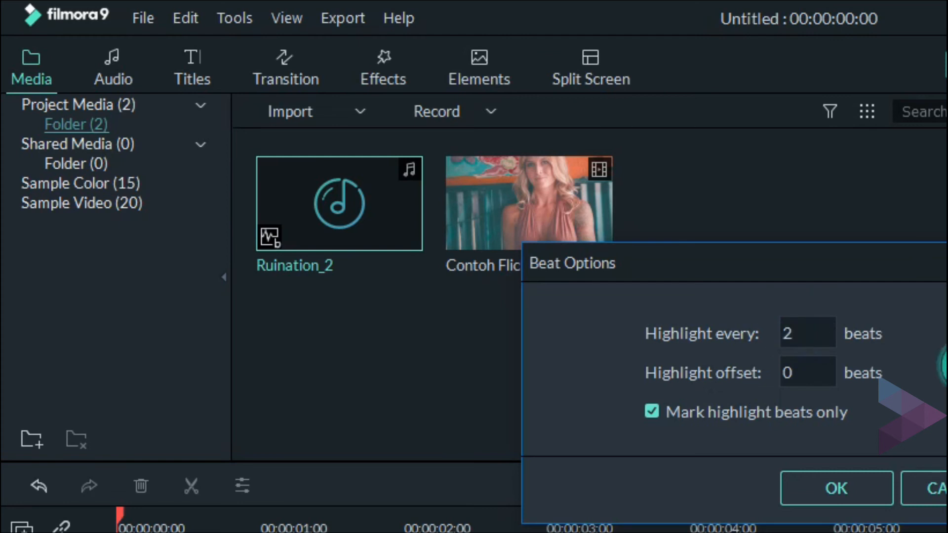
{"action": "left_click", "coordinate": [651, 409]}
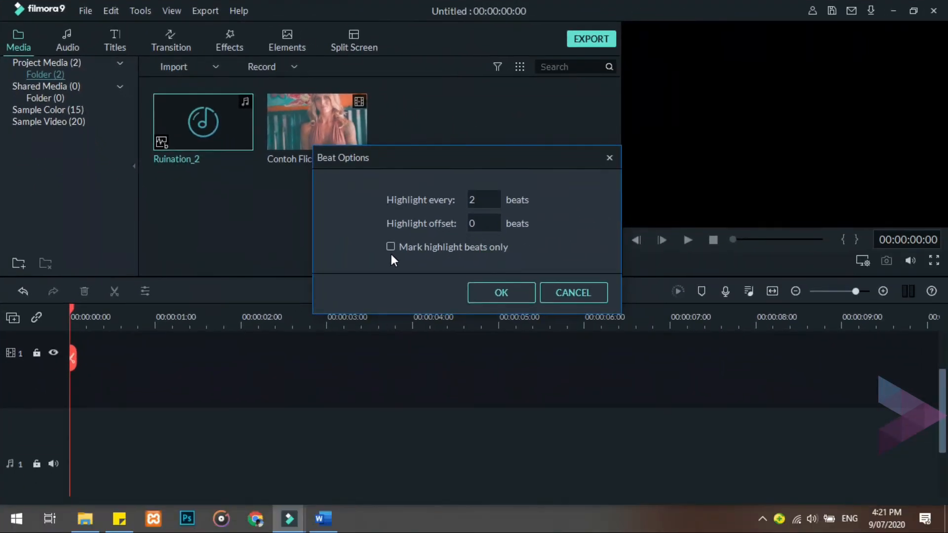
{"action": "left_click", "coordinate": [836, 488]}
{"action": "left_click", "coordinate": [600, 274]}
Place Ruination_2 at the start of audio track 1 and play it to check the red and blue beat markers
{"action": "left_click_drag", "start_coordinate": [207, 123], "coordinate": [87, 452]}
{"action": "left_click", "coordinate": [688, 240]}
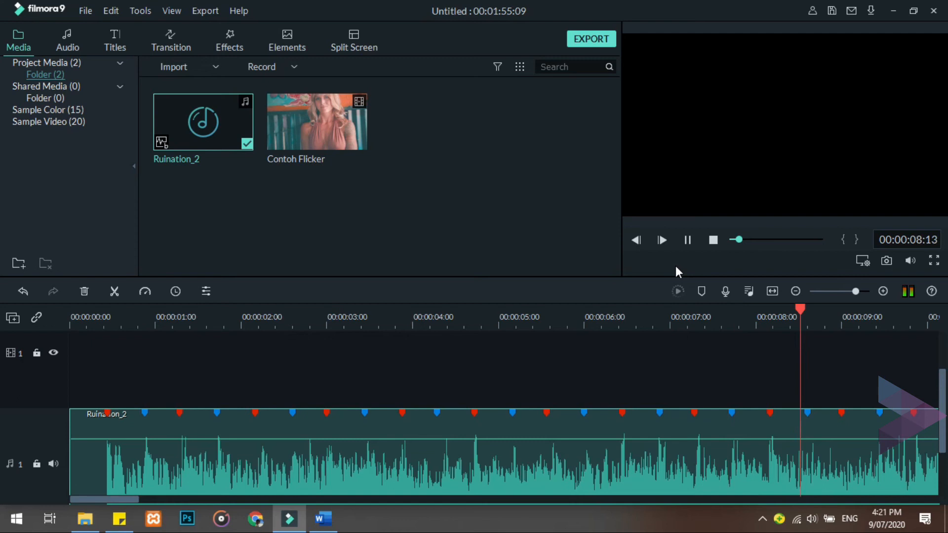
{"action": "left_click", "coordinate": [687, 241]}
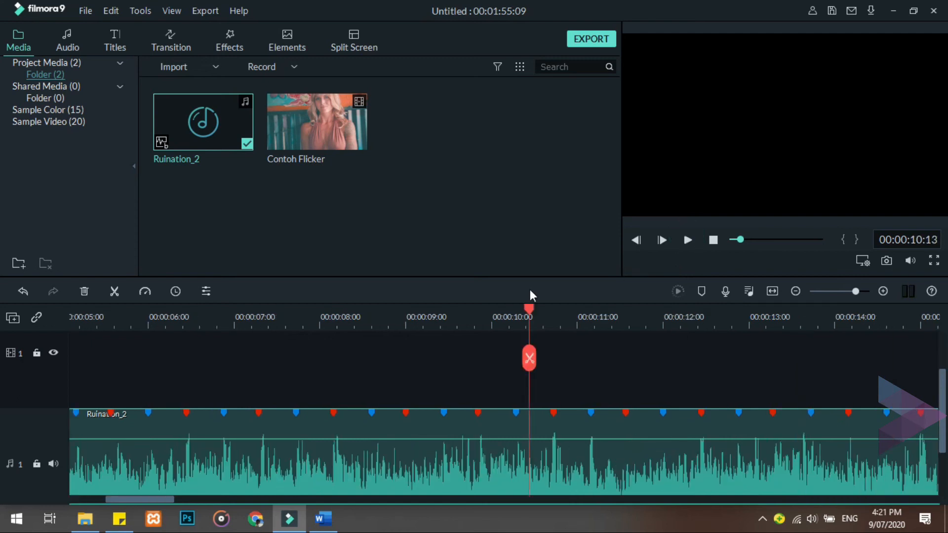
{"action": "left_click_drag", "start_coordinate": [530, 304], "coordinate": [2, 387]}
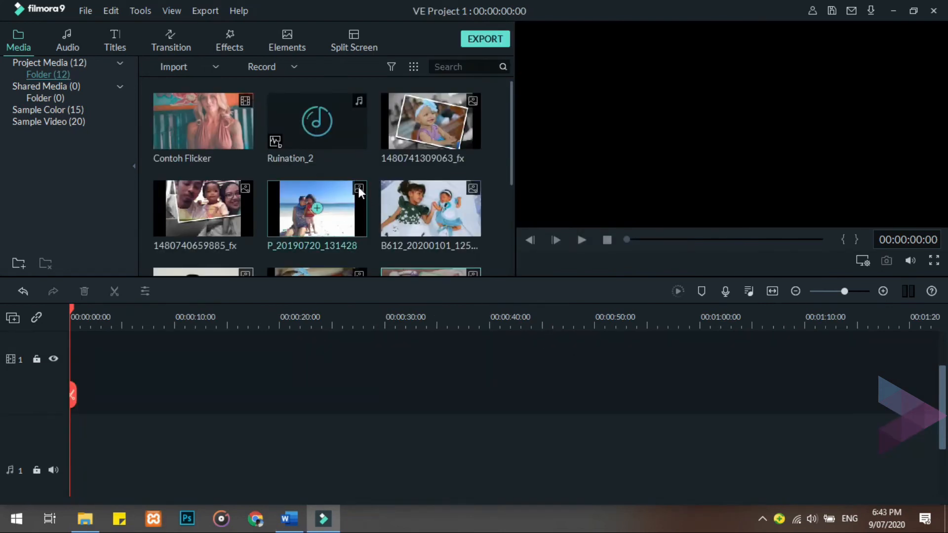
In VE Project 1, set Ruination_2's Beat Options to highlight every 4 beats
{"action": "right_click", "coordinate": [339, 123]}
{"action": "left_click", "coordinate": [393, 261]}
{"action": "key", "text": "BackSpace"}
{"action": "type", "text": "4"}
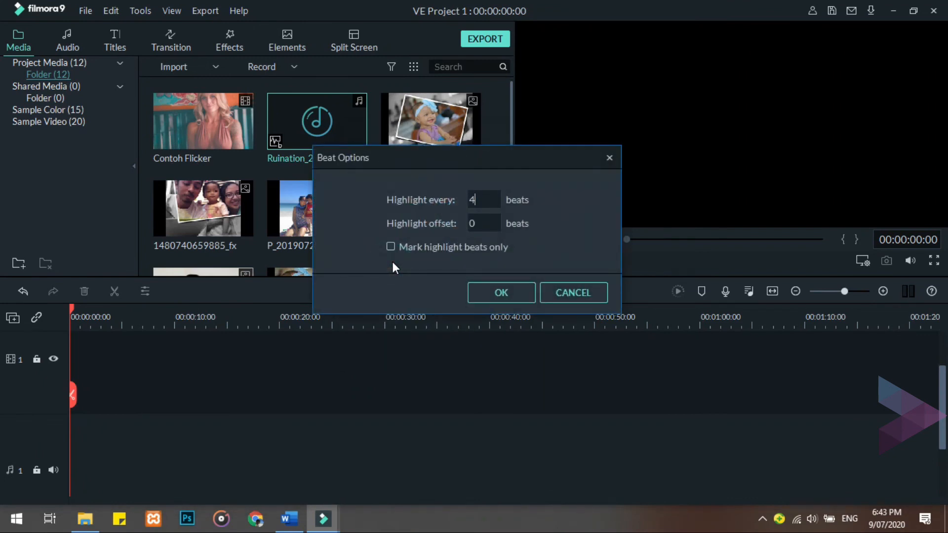
{"action": "left_click", "coordinate": [486, 289]}
{"action": "left_click", "coordinate": [585, 268]}
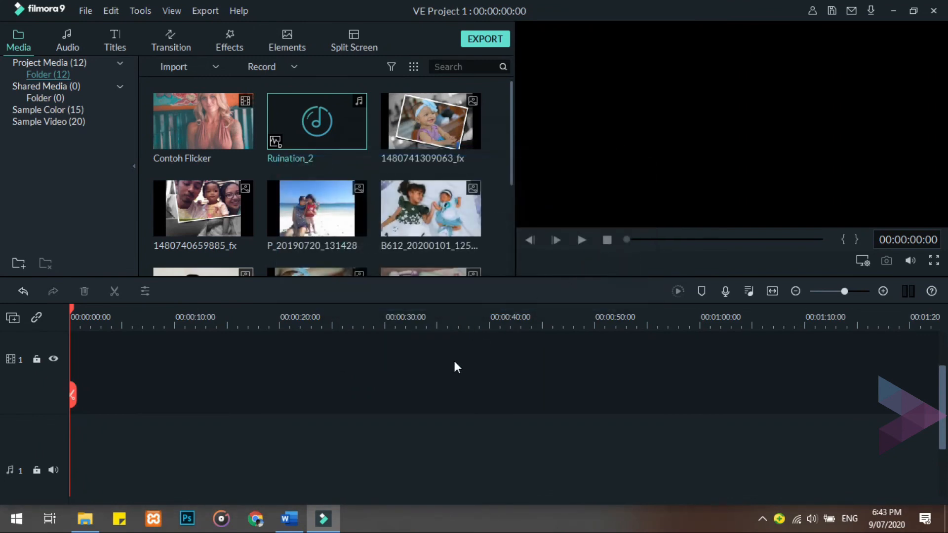
Place Ruination_2 at the start of audio track 1 and enlarge the timeline scale to show individual beat markers
{"action": "left_click_drag", "start_coordinate": [336, 130], "coordinate": [35, 444]}
{"action": "left_click_drag", "start_coordinate": [300, 314], "coordinate": [730, 283]}
{"action": "left_click_drag", "start_coordinate": [333, 315], "coordinate": [517, 317]}
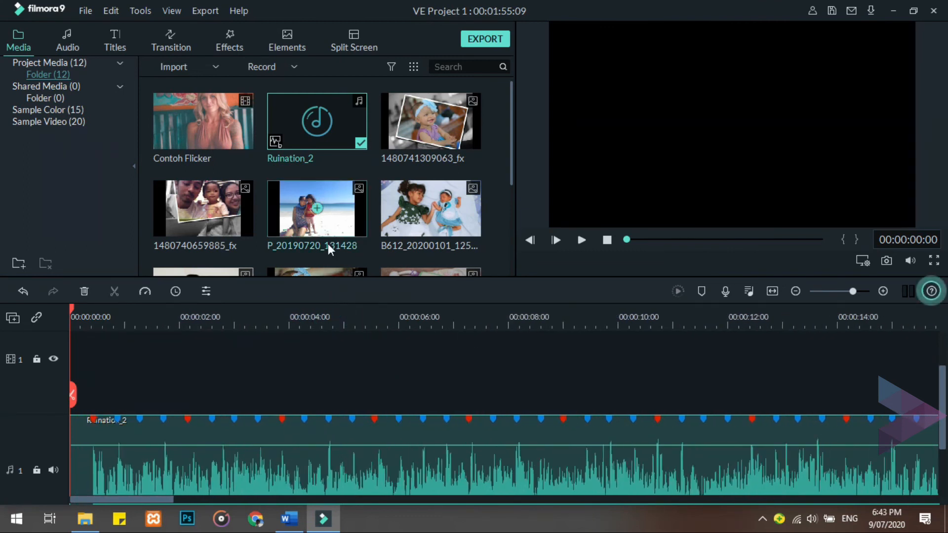
{"action": "left_click_drag", "start_coordinate": [466, 121], "coordinate": [254, 355]}
{"action": "left_click_drag", "start_coordinate": [67, 378], "coordinate": [64, 379]}
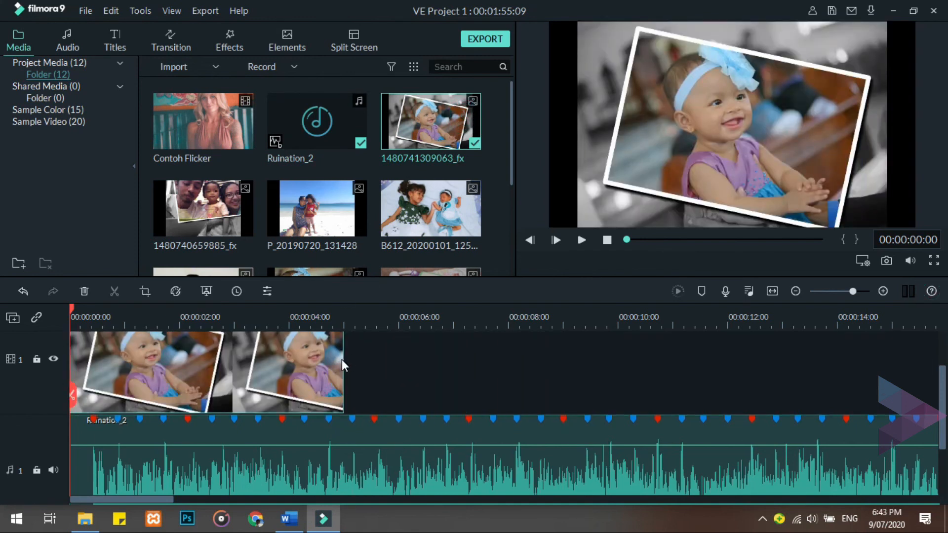
{"action": "left_click_drag", "start_coordinate": [344, 363], "coordinate": [187, 367]}
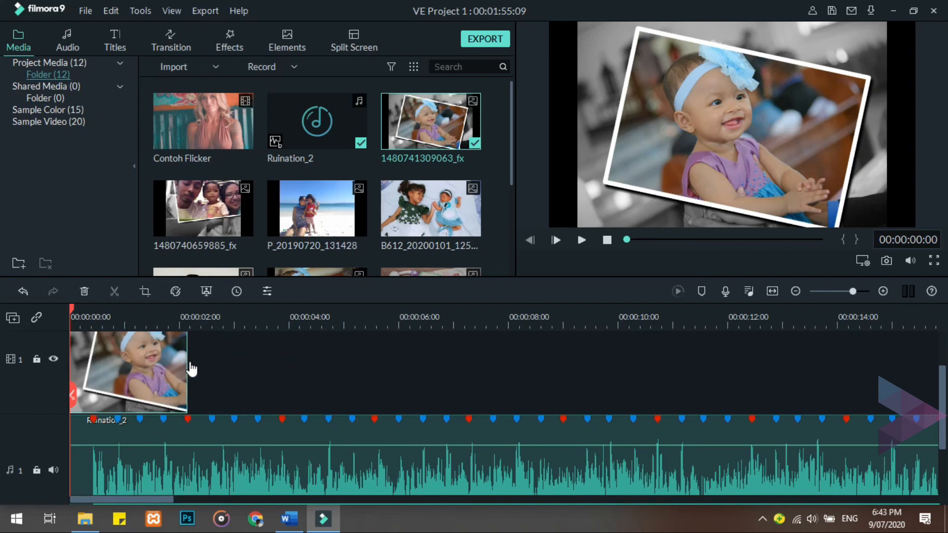
{"action": "right_click", "coordinate": [150, 363]}
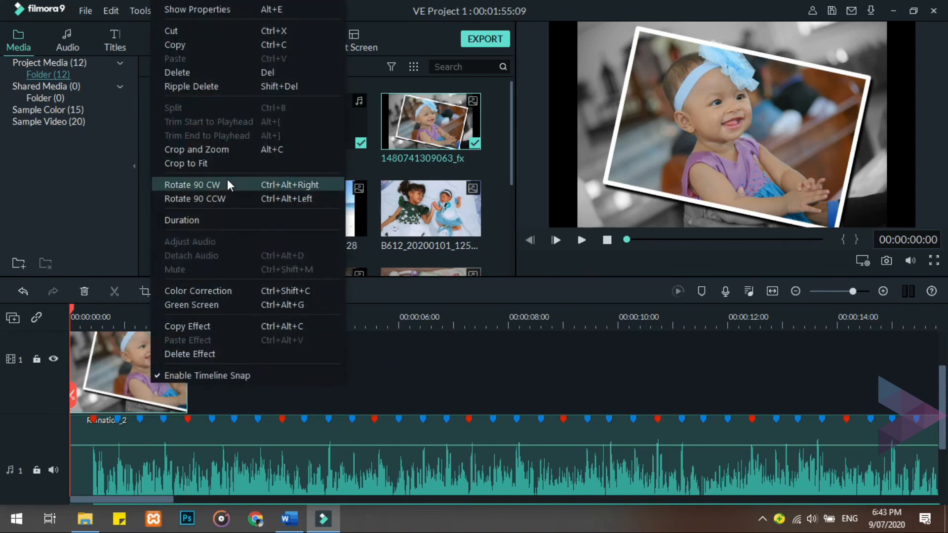
{"action": "left_click", "coordinate": [226, 162]}
{"action": "left_click_drag", "start_coordinate": [212, 208], "coordinate": [208, 372]}
{"action": "left_click_drag", "start_coordinate": [462, 369], "coordinate": [280, 368]}
{"action": "right_click", "coordinate": [249, 384]}
{"action": "left_click", "coordinate": [322, 168]}
Append photos P_20190720_131428, B612_20200101_125... and BeautyPlus_20151102... to video track 1, changing photos at the red beat markers
{"action": "left_click_drag", "start_coordinate": [315, 208], "coordinate": [375, 366]}
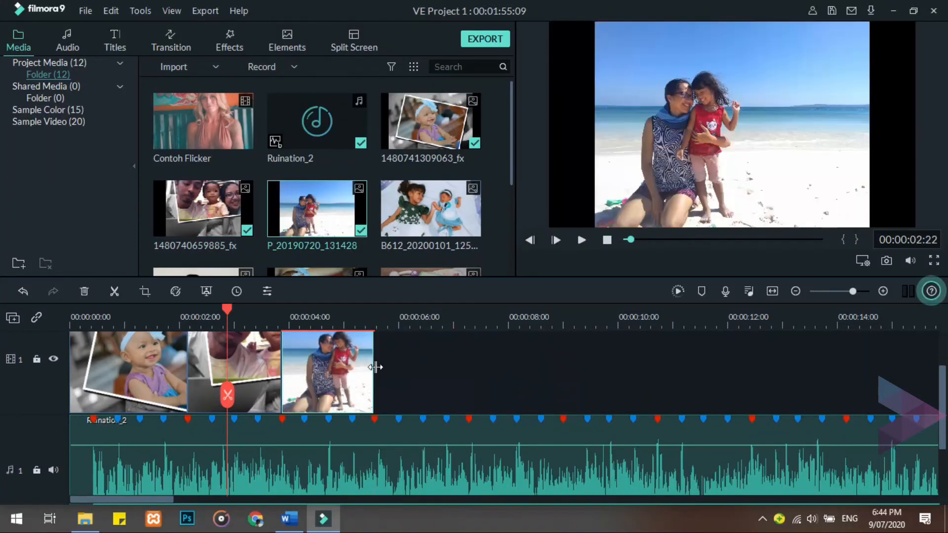
{"action": "left_click_drag", "start_coordinate": [430, 207], "coordinate": [467, 359]}
{"action": "scroll", "coordinate": [510, 121], "scroll_direction": "down", "scroll_amount": 2}
{"action": "left_click_drag", "start_coordinate": [202, 208], "coordinate": [469, 380]}
Append photos CI4_6332 and P_20200307_084455 to video track 1, trimming each one's end to the next red beat marker
{"action": "left_click_drag", "start_coordinate": [317, 207], "coordinate": [677, 386]}
{"action": "left_click_drag", "start_coordinate": [836, 369], "coordinate": [657, 369]}
{"action": "left_click_drag", "start_coordinate": [431, 207], "coordinate": [692, 375]}
{"action": "left_click_drag", "start_coordinate": [930, 367], "coordinate": [751, 367]}
{"action": "left_click", "coordinate": [728, 311]}
Append photo IMG_1611 to the end of video track 1 and crop it to fit
{"action": "left_click_drag", "start_coordinate": [511, 180], "coordinate": [511, 223]}
{"action": "left_click_drag", "start_coordinate": [203, 215], "coordinate": [754, 372]}
{"action": "left_click_drag", "start_coordinate": [166, 499], "coordinate": [212, 500]}
{"action": "left_click", "coordinate": [468, 311]}
{"action": "right_click", "coordinate": [596, 385]}
{"action": "left_click", "coordinate": [647, 164]}
Append photos P_20200115_174418 and P_20200219_100110 to the end of video track 1
{"action": "left_click_drag", "start_coordinate": [317, 216], "coordinate": [659, 370]}
{"action": "left_click", "coordinate": [822, 311]}
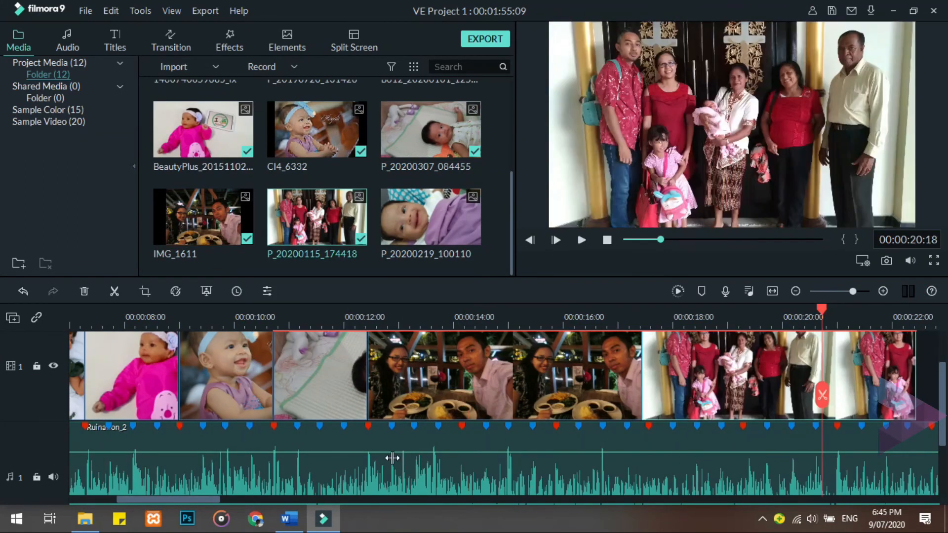
{"action": "left_click_drag", "start_coordinate": [190, 500], "coordinate": [222, 499]}
{"action": "left_click_drag", "start_coordinate": [431, 216], "coordinate": [660, 373]}
{"action": "left_click_drag", "start_coordinate": [222, 500], "coordinate": [252, 500]}
{"action": "left_click", "coordinate": [521, 311]}
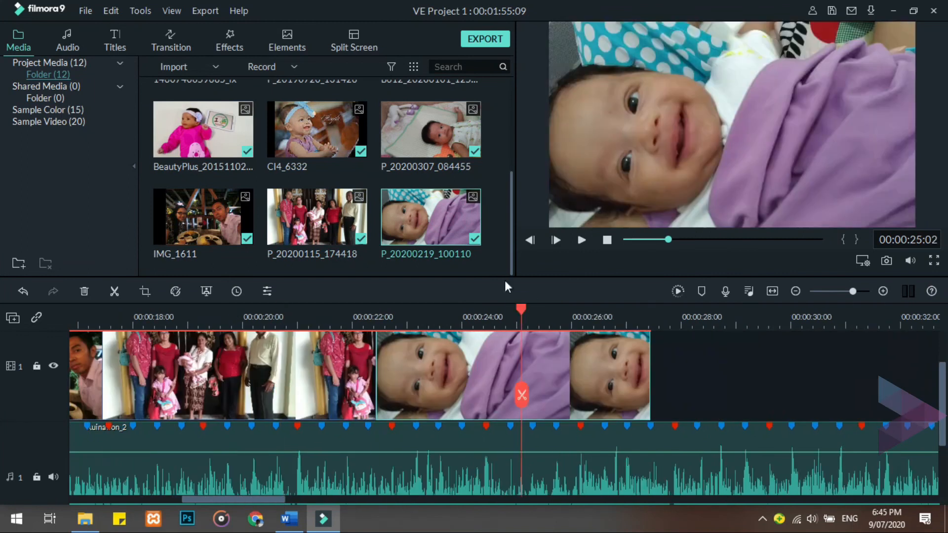
Split Ruination_2 at the end of the last photo and delete the audio beyond it
{"action": "left_click", "coordinate": [650, 312]}
{"action": "left_click", "coordinate": [346, 457]}
{"action": "left_click", "coordinate": [649, 394]}
{"action": "left_click", "coordinate": [717, 453]}
{"action": "key", "text": "Delete"}
Add a fade-out to the end of the trimmed Ruination_2 clip
{"action": "double_click", "coordinate": [494, 460]}
{"action": "left_click_drag", "start_coordinate": [299, 133], "coordinate": [300, 130]}
{"action": "left_click", "coordinate": [469, 260]}
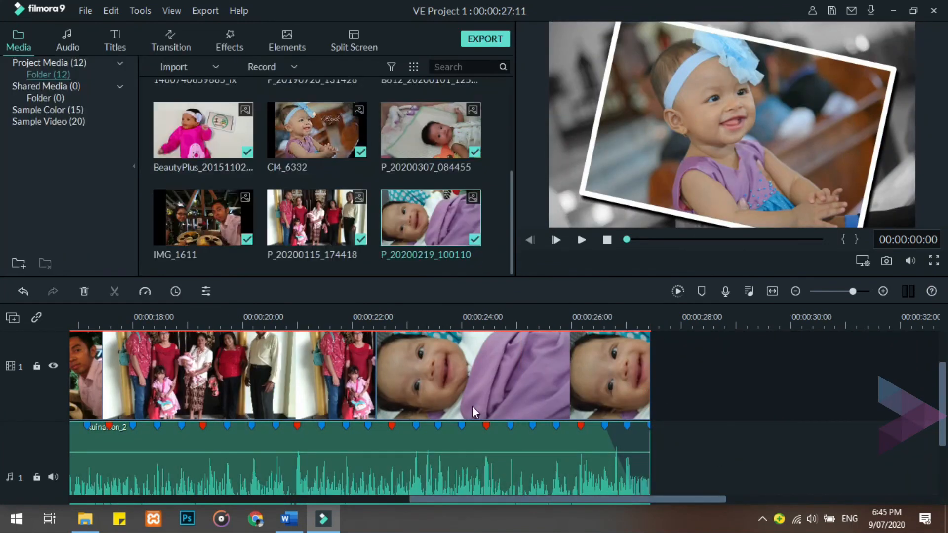
Return to the start of the timeline and preview the Orb 4 transition from the included transitions
{"action": "left_click_drag", "start_coordinate": [472, 502], "coordinate": [37, 480]}
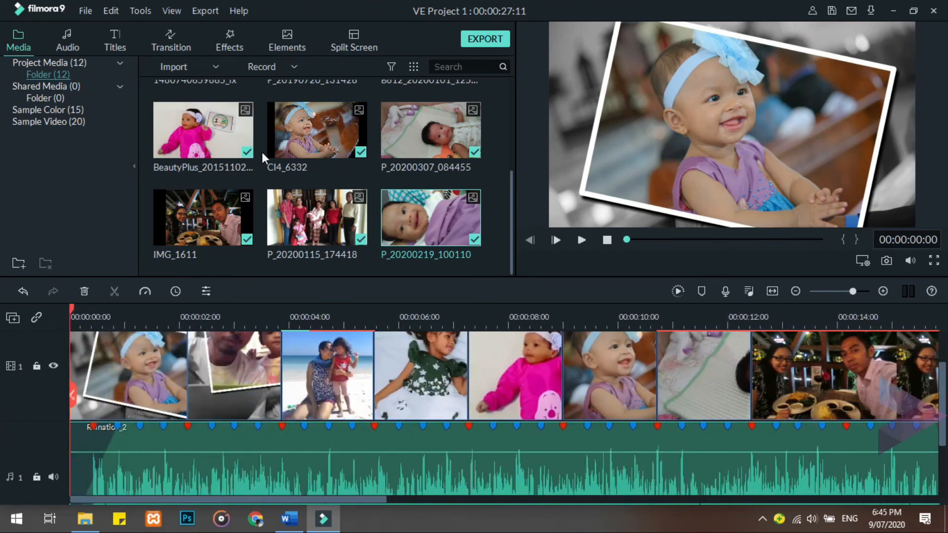
{"action": "left_click", "coordinate": [167, 34]}
{"action": "left_click_drag", "start_coordinate": [511, 92], "coordinate": [510, 252]}
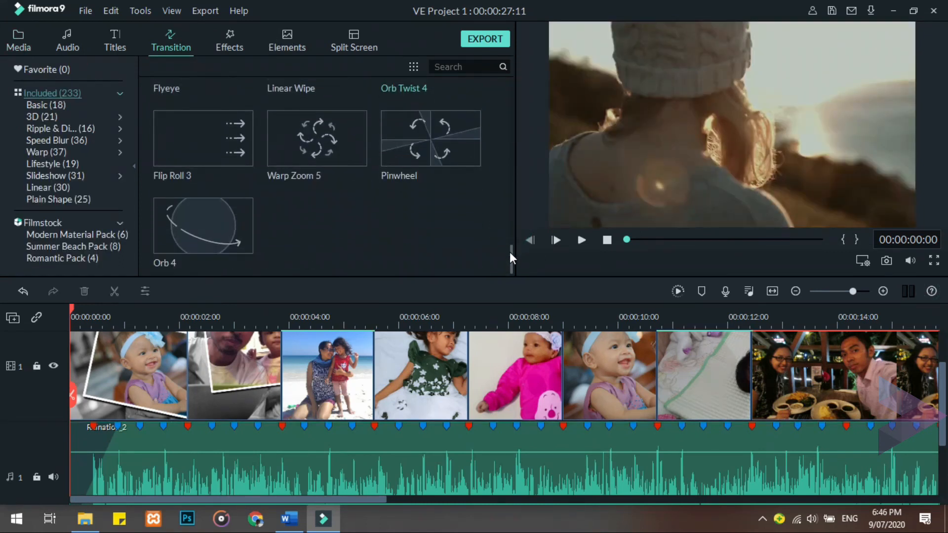
{"action": "left_click", "coordinate": [218, 212]}
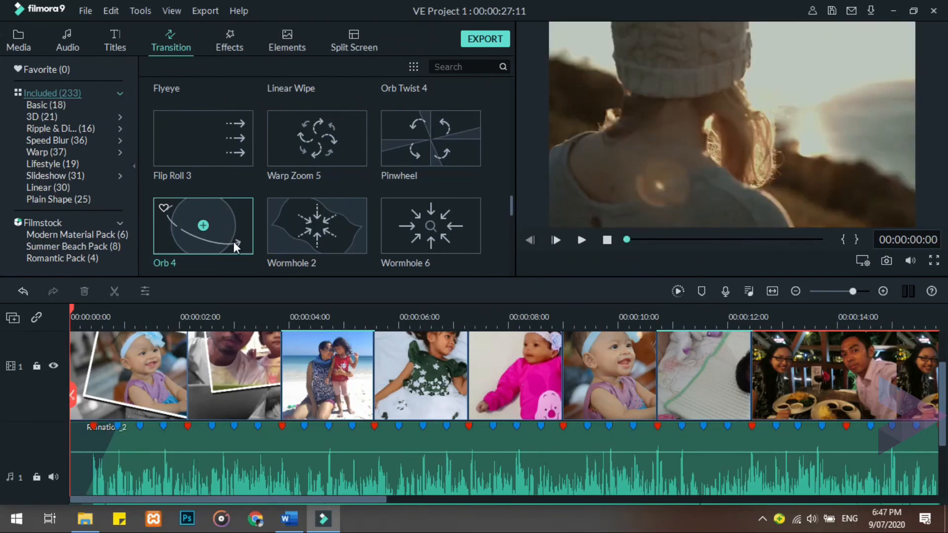
Add the Orb 4 transition at the cuts between the photos on video track 1
{"action": "left_click_drag", "start_coordinate": [232, 218], "coordinate": [258, 368]}
{"action": "left_click_drag", "start_coordinate": [203, 226], "coordinate": [365, 377]}
{"action": "left_click_drag", "start_coordinate": [204, 226], "coordinate": [560, 388]}
{"action": "left_click_drag", "start_coordinate": [203, 226], "coordinate": [664, 384]}
{"action": "left_click_drag", "start_coordinate": [203, 226], "coordinate": [748, 386]}
{"action": "left_click_drag", "start_coordinate": [345, 500], "coordinate": [730, 499]}
{"action": "left_click_drag", "start_coordinate": [853, 291], "coordinate": [855, 292]}
{"action": "left_click_drag", "start_coordinate": [770, 500], "coordinate": [338, 486]}
{"action": "left_click_drag", "start_coordinate": [226, 211], "coordinate": [530, 371]}
{"action": "key", "text": "Delete"}
Shorten the untrimmed photos at the end of video track 1 to match the beat markers
{"action": "left_click_drag", "start_coordinate": [932, 372], "coordinate": [668, 371]}
{"action": "left_click_drag", "start_coordinate": [385, 500], "coordinate": [443, 500]}
{"action": "left_click_drag", "start_coordinate": [867, 369], "coordinate": [600, 377]}
Split Ruination_2 at the new end of the last photo and delete the audio beyond it
{"action": "left_click", "coordinate": [597, 308]}
{"action": "left_click_drag", "start_coordinate": [597, 306], "coordinate": [600, 307]}
{"action": "left_click", "coordinate": [600, 395]}
{"action": "left_click", "coordinate": [644, 475]}
{"action": "key", "text": "Delete"}
Add a fade-out to the end of the shortened Ruination_2 clip
{"action": "double_click", "coordinate": [548, 471]}
{"action": "left_click_drag", "start_coordinate": [289, 131], "coordinate": [297, 132]}
{"action": "left_click", "coordinate": [470, 259]}
Add Orb 4 between the last two photos and apply a 00:00:01:00 duration to all transitions
{"action": "left_click_drag", "start_coordinate": [203, 226], "coordinate": [441, 375]}
{"action": "double_click", "coordinate": [441, 368]}
{"action": "left_click", "coordinate": [238, 102]}
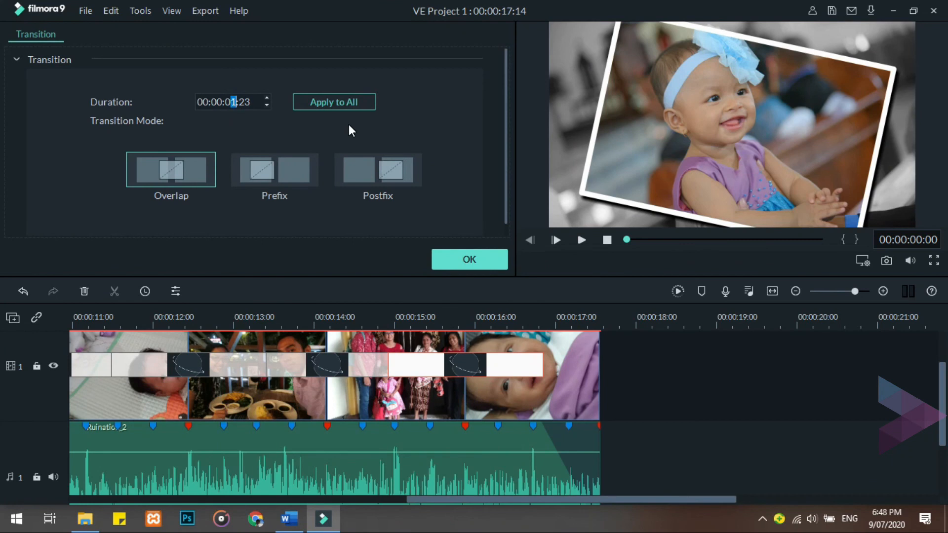
{"action": "type", "text": "100"}
{"action": "left_click", "coordinate": [350, 102]}
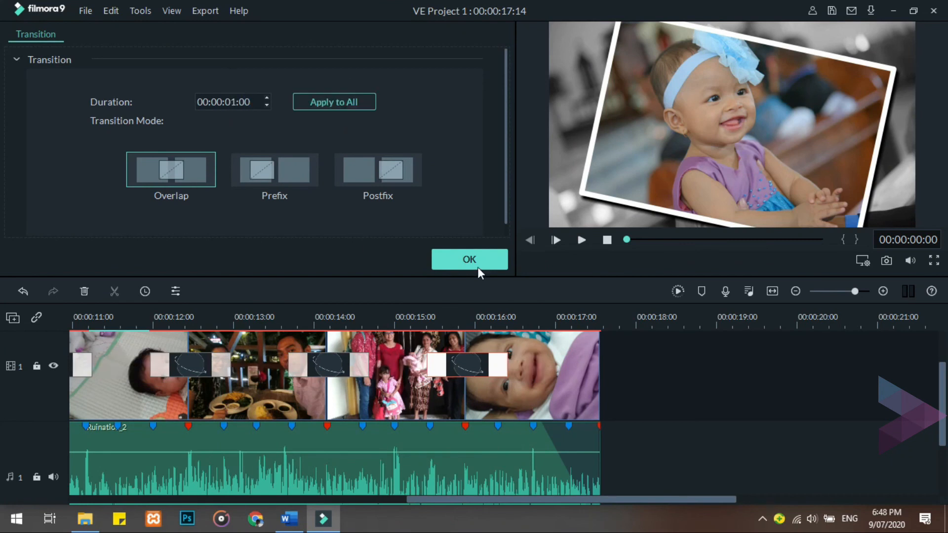
{"action": "left_click", "coordinate": [476, 264]}
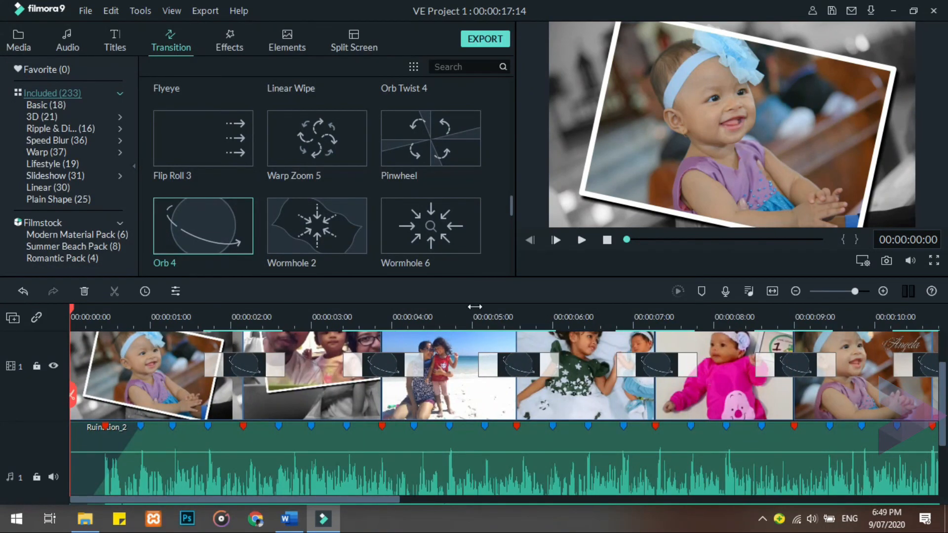